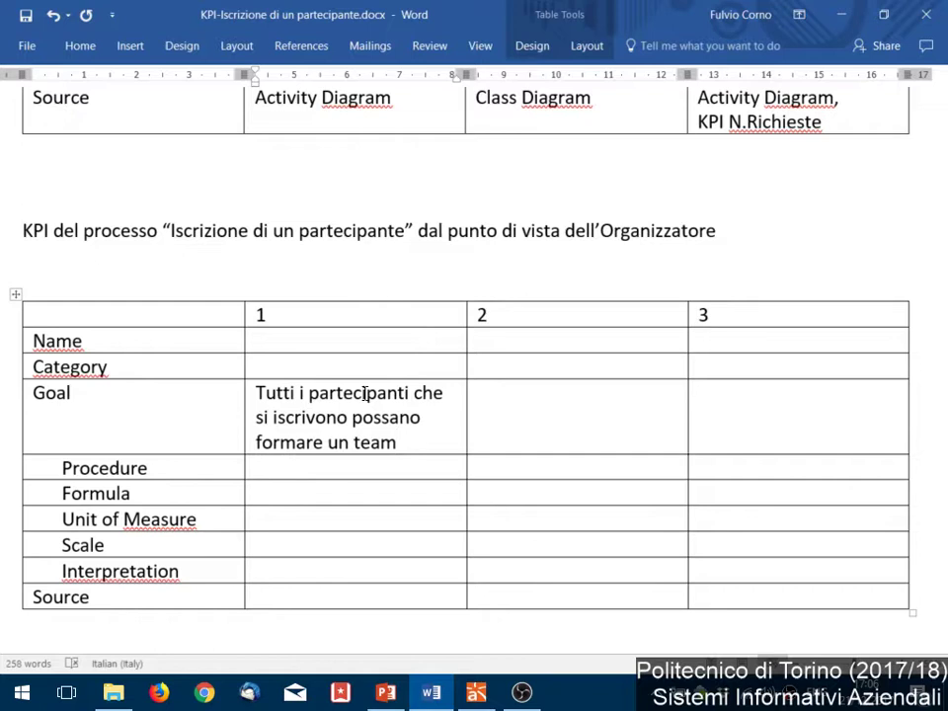
# - Reword the Goal of KPI 1 in the Organizzatore table to "Tutti i partecipanti che si iscrivono possano far parte di un team"
pyautogui.doubleClick(288, 441)
pyautogui.write('far pate d')
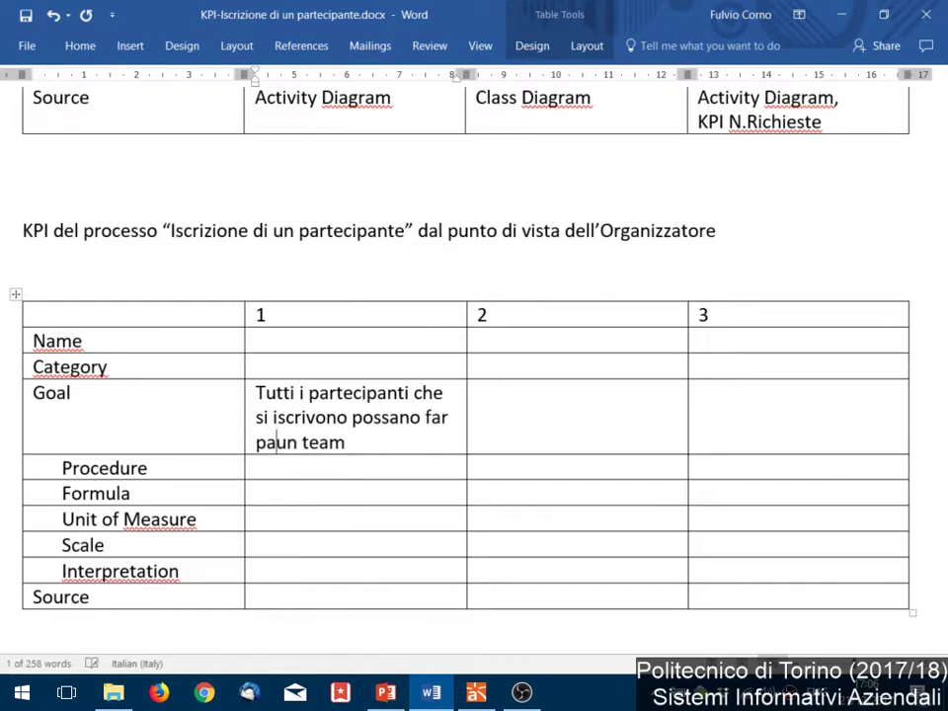
pyautogui.press('BackSpace')
pyautogui.press('BackSpace')
pyautogui.press('BackSpace')
pyautogui.press('BackSpace')
pyautogui.write('rte di')
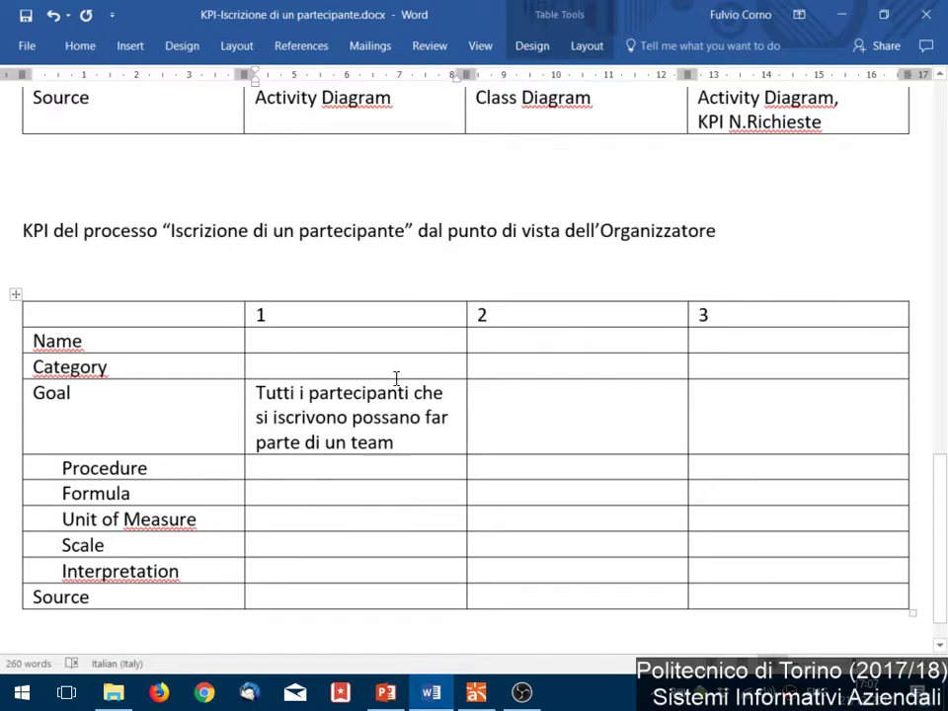
# - Copy the name T_LEAD_RICHIESTA from KPI 3 of the upper table into the Name cell of KPI 2 in the Organizzatore table
pyautogui.scroll(10, 424, 350)
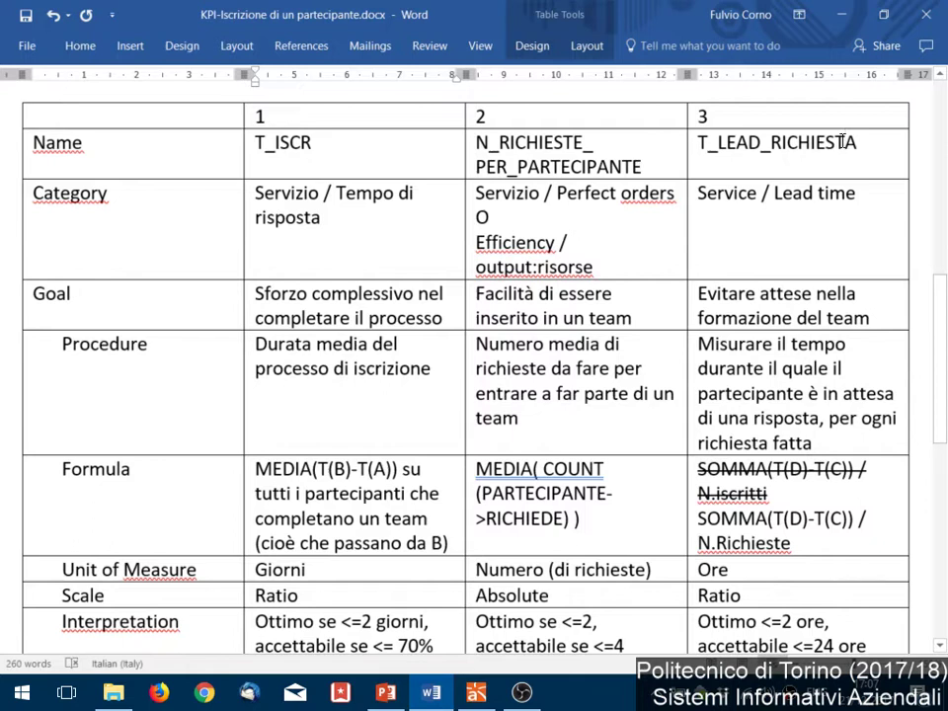
pyautogui.moveTo(854, 144); pyautogui.dragTo(696, 145)
pyautogui.hotkey('ctrl', 'c')
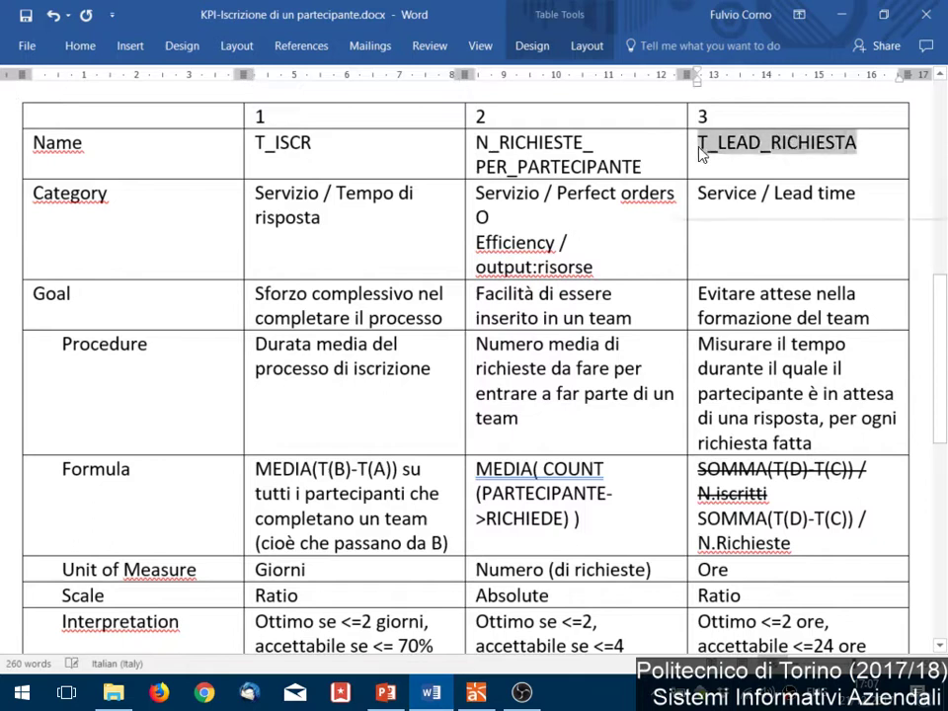
pyautogui.scroll(-10, 598, 466)
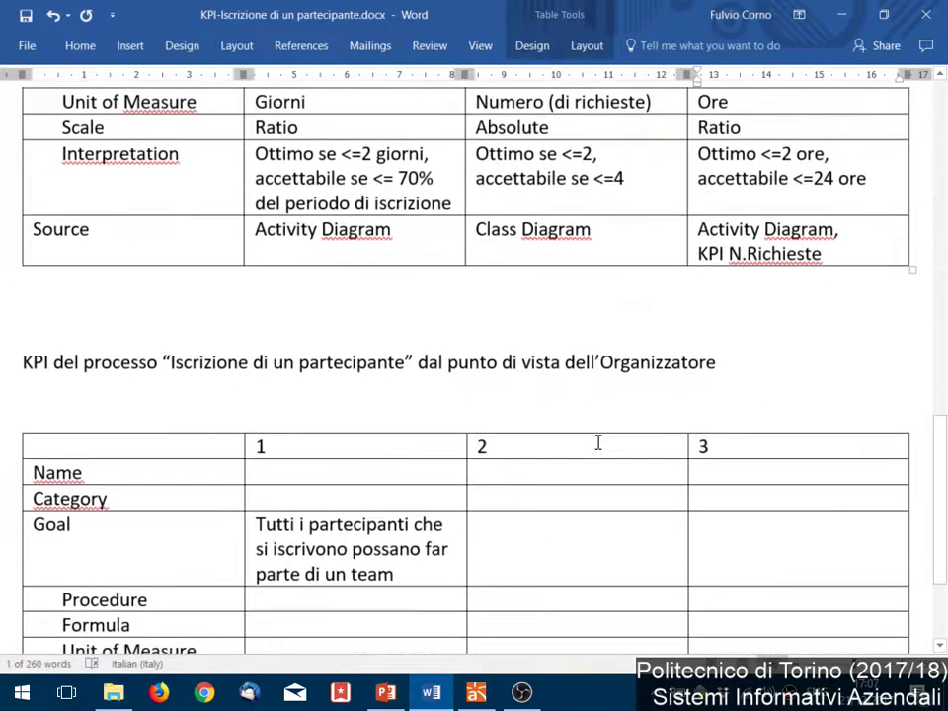
pyautogui.click(549, 335)
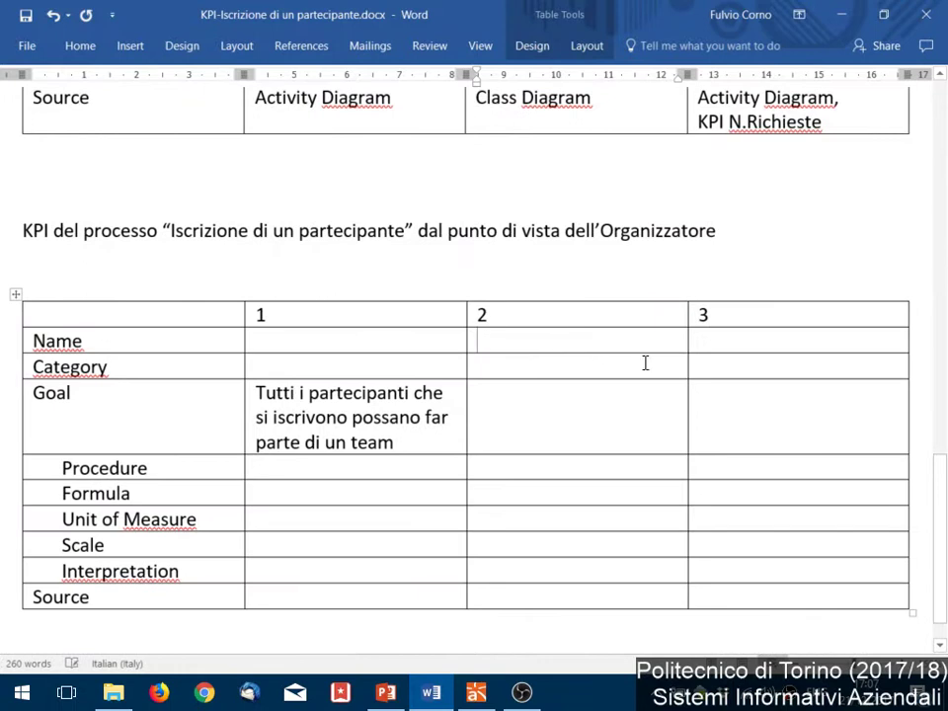
pyautogui.hotkey('ctrl', 'v')
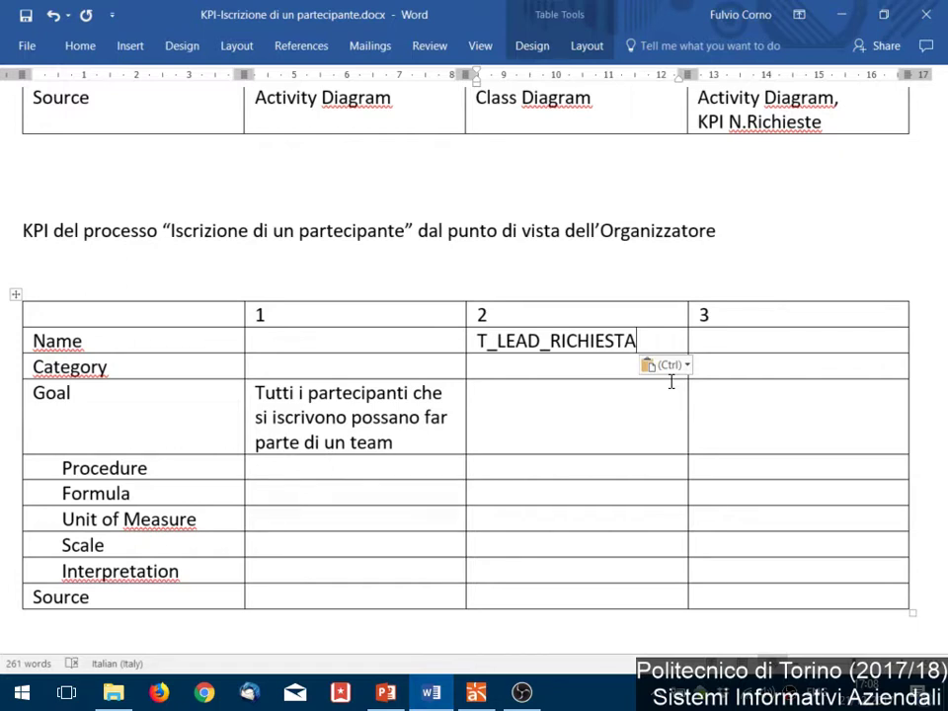
# - Fill in the Procedure of KPI 1 in the Organizzatore table with "Frazione di iscritti che alla fine entra in un team"
pyautogui.click(343, 343)
pyautogui.scroll(-1, 434, 283)
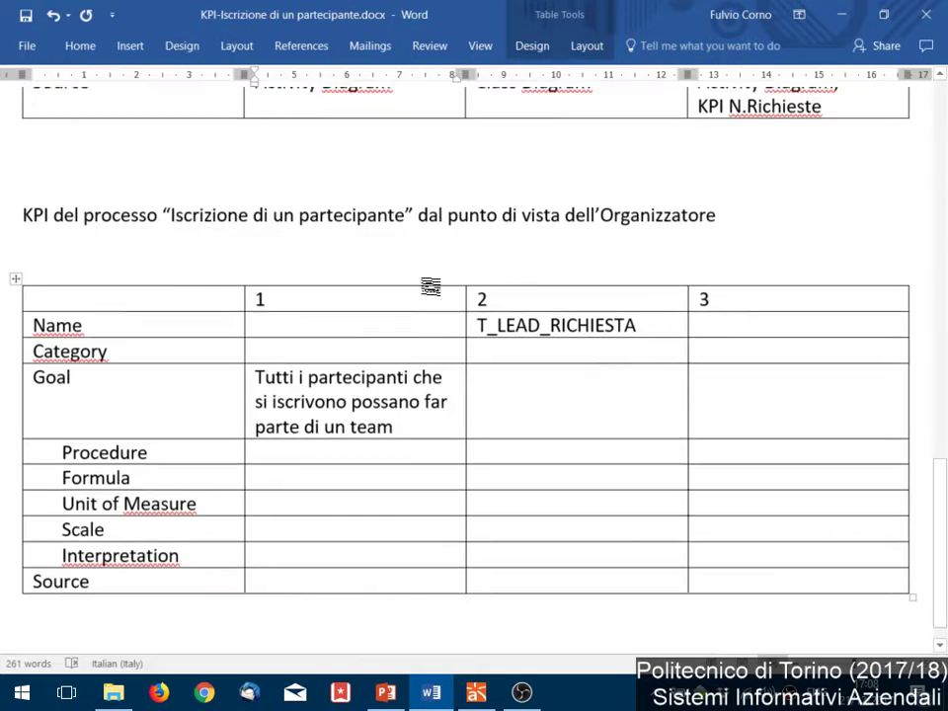
pyautogui.click(389, 419)
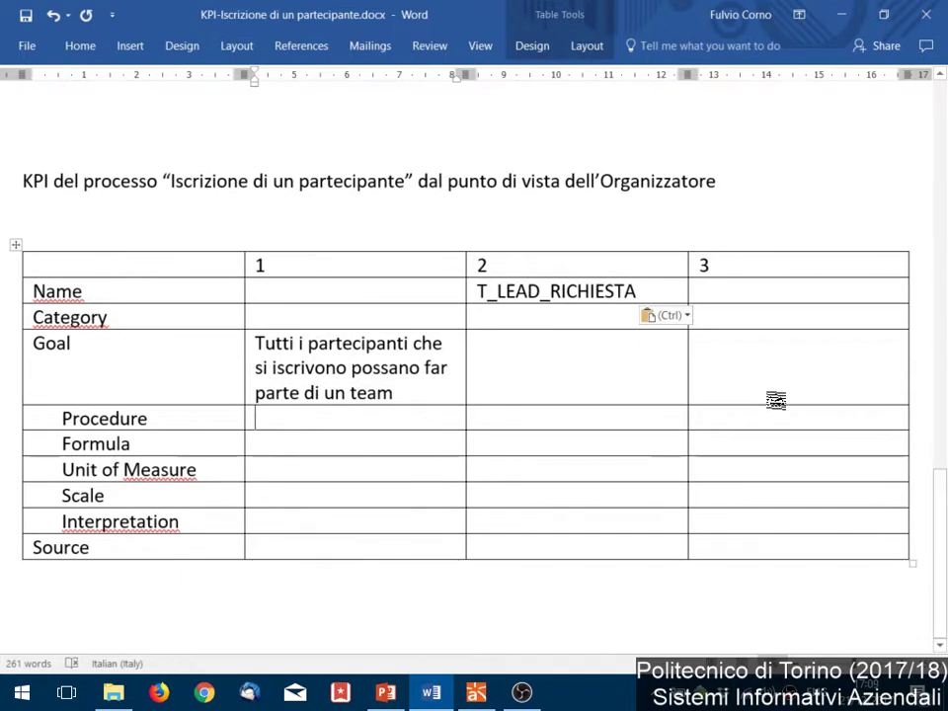
pyautogui.write('Fr')
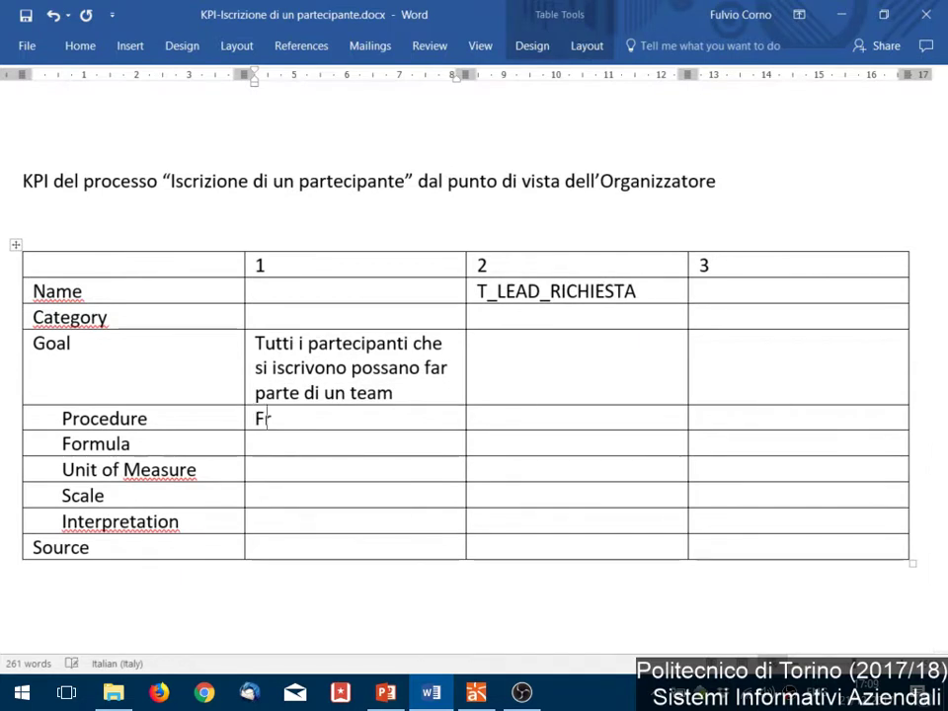
pyautogui.write('azione di ')
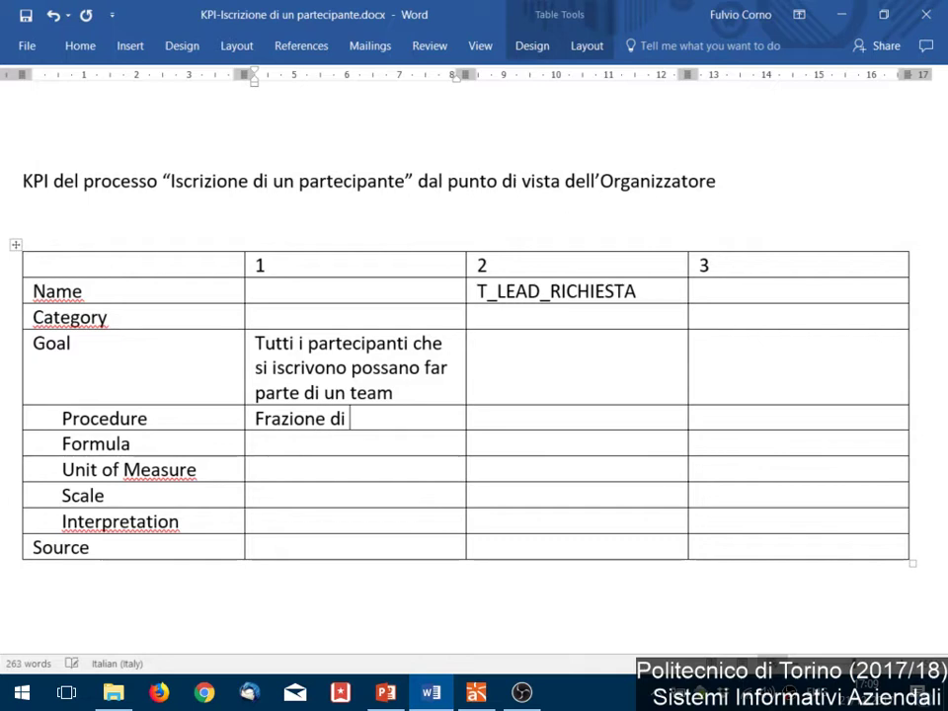
pyautogui.write('iscritt')
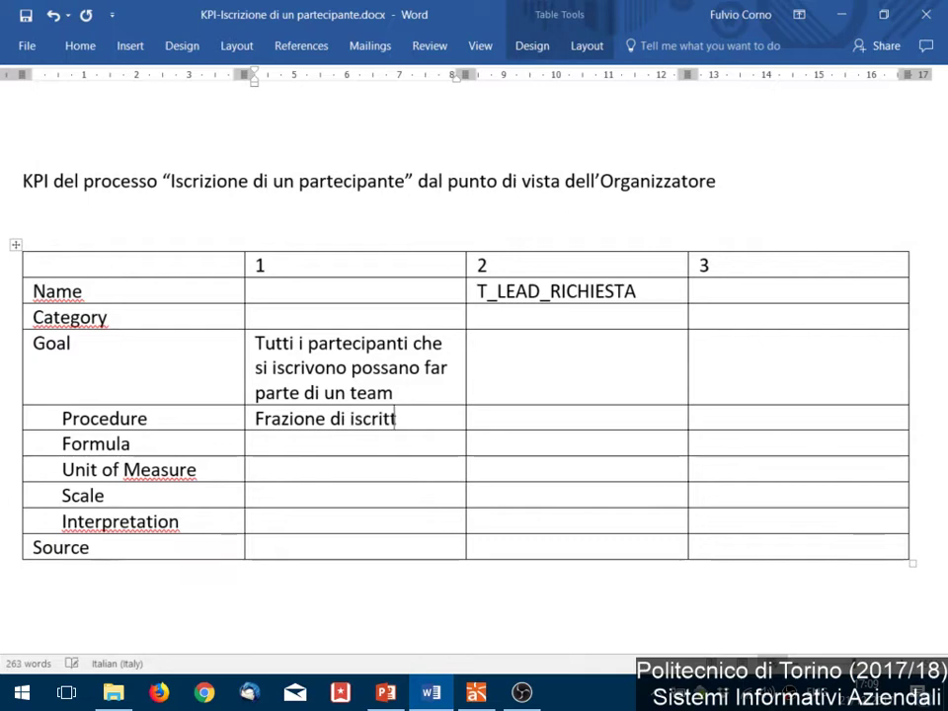
pyautogui.write('i che alla fine')
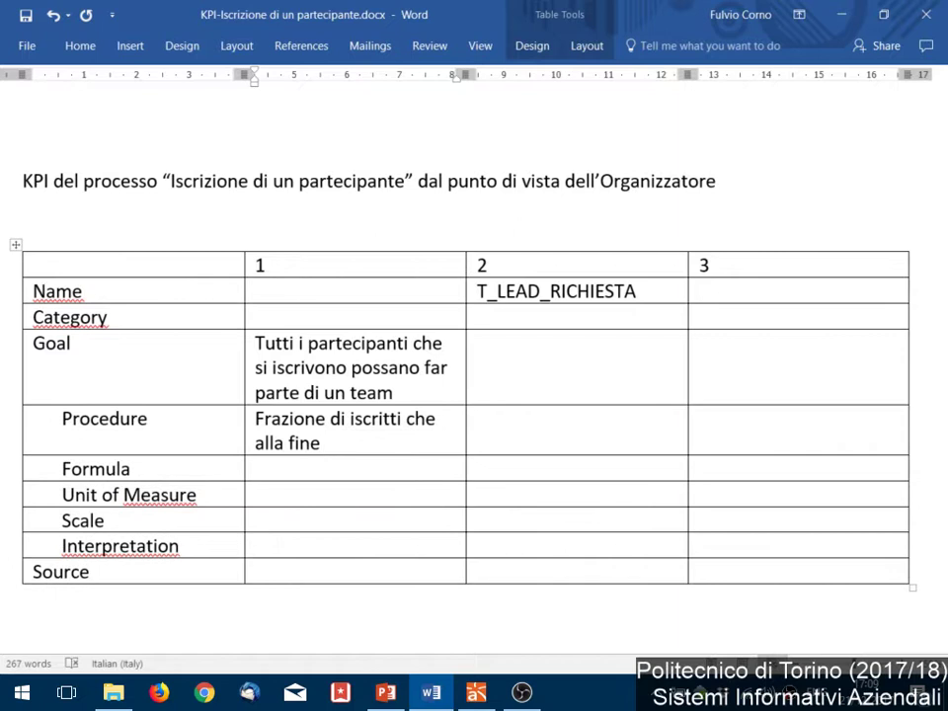
pyautogui.write(' entra in un team')
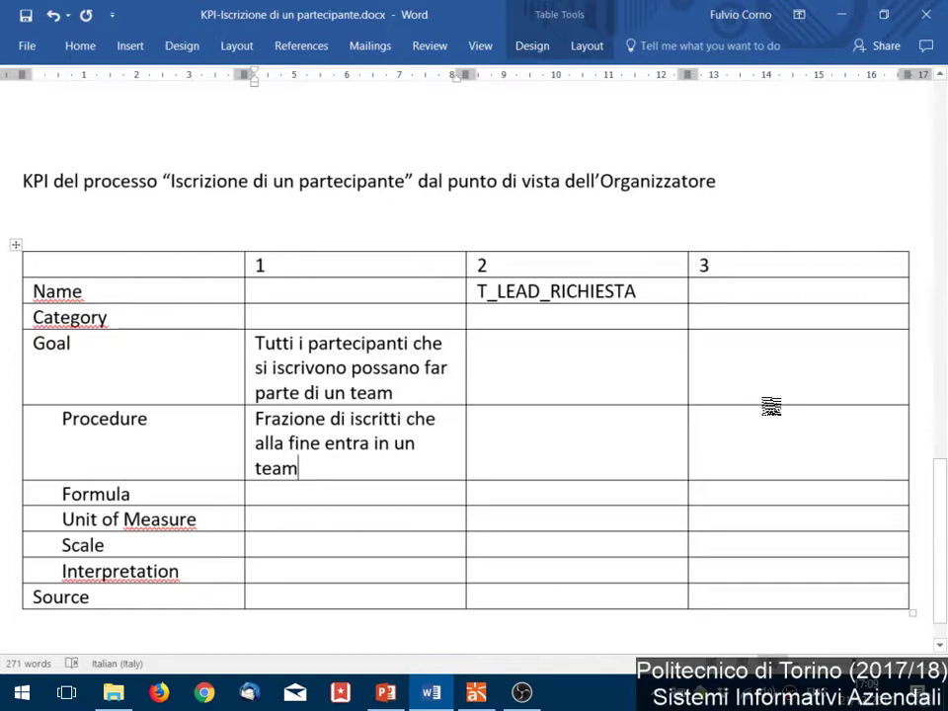
# - Enter "COUNT(B) / COUNT(A)" as the Formula of KPI 1 in the Organizzatore table
pyautogui.scroll(-1, 449, 318)
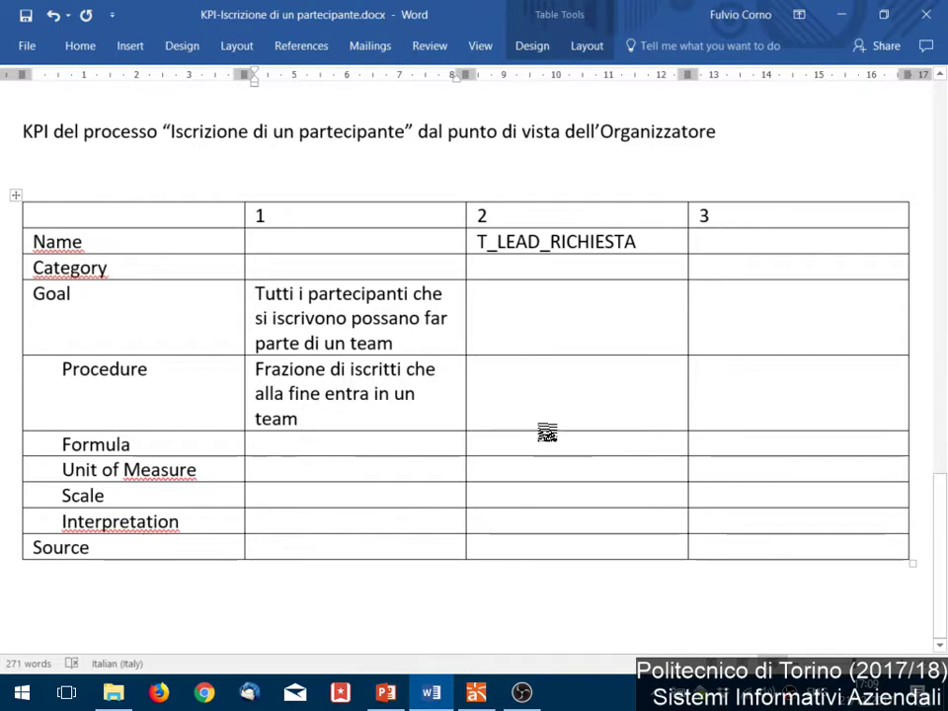
pyautogui.press('Down')
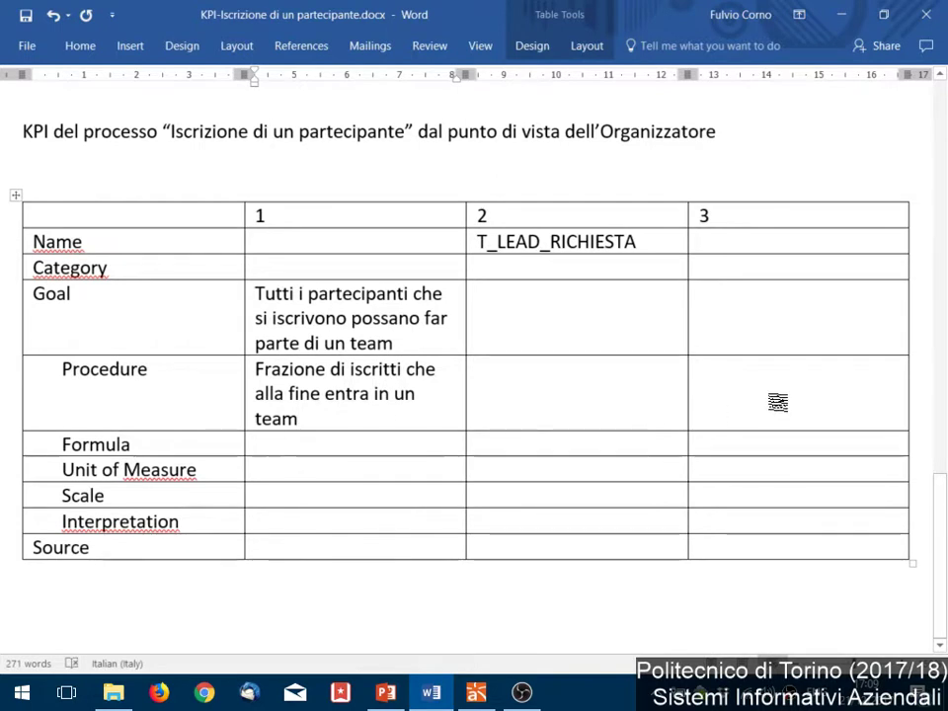
pyautogui.write('COUNT*')
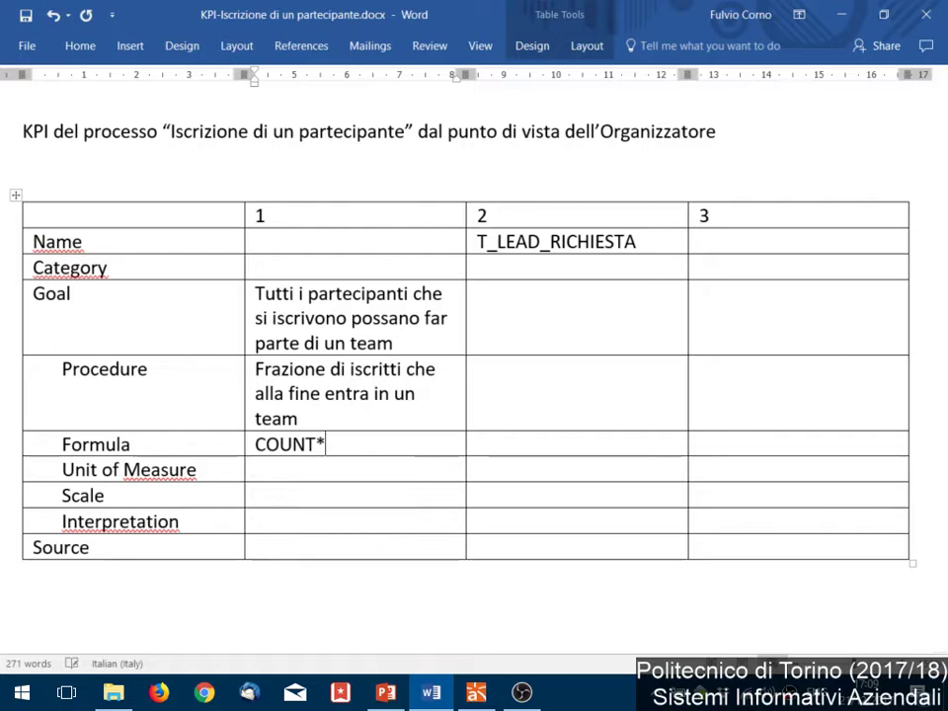
pyautogui.press('BackSpace')
pyautogui.write('(B)')
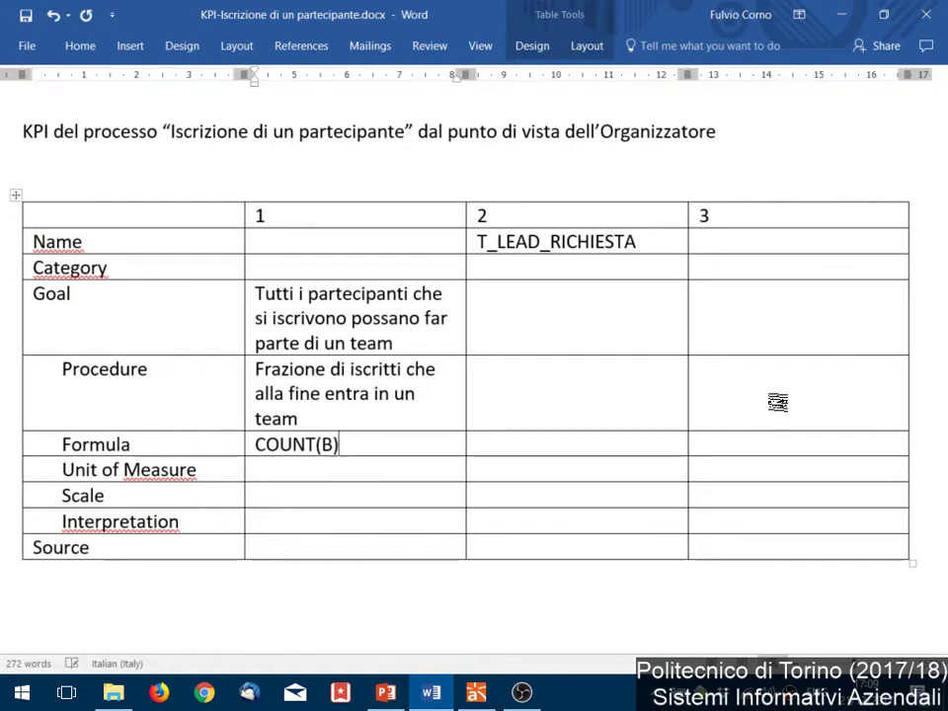
pyautogui.write(' / COUNT(A)')
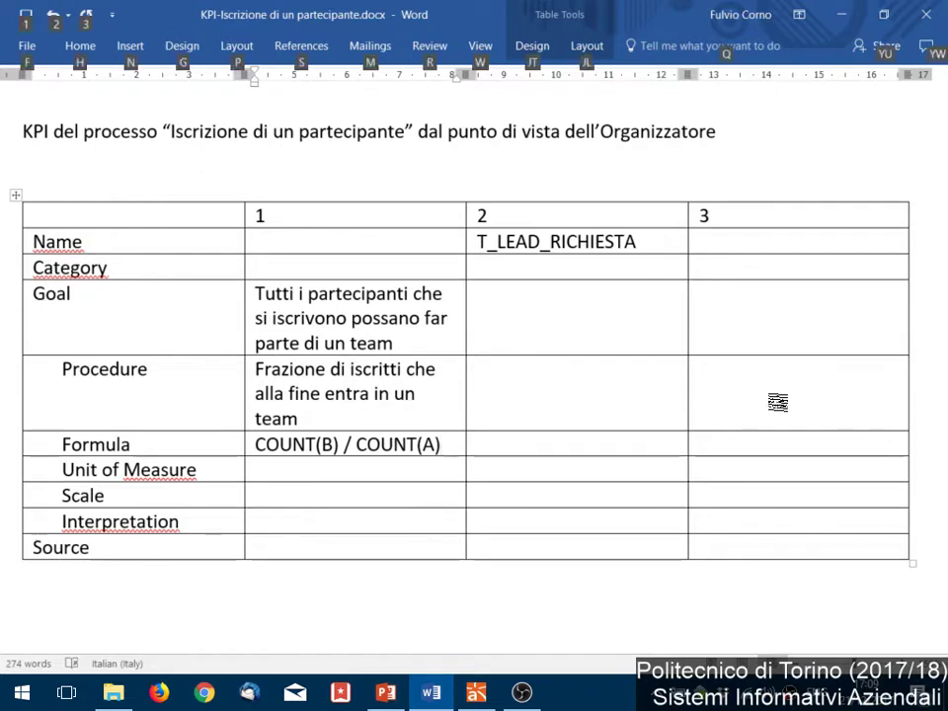
# - Switch to Astah and examine the Partecipante and Partecipazione classes in the class diagram "Hackaton con generalizzazione"
pyautogui.hotkey('alt', 'Tab')
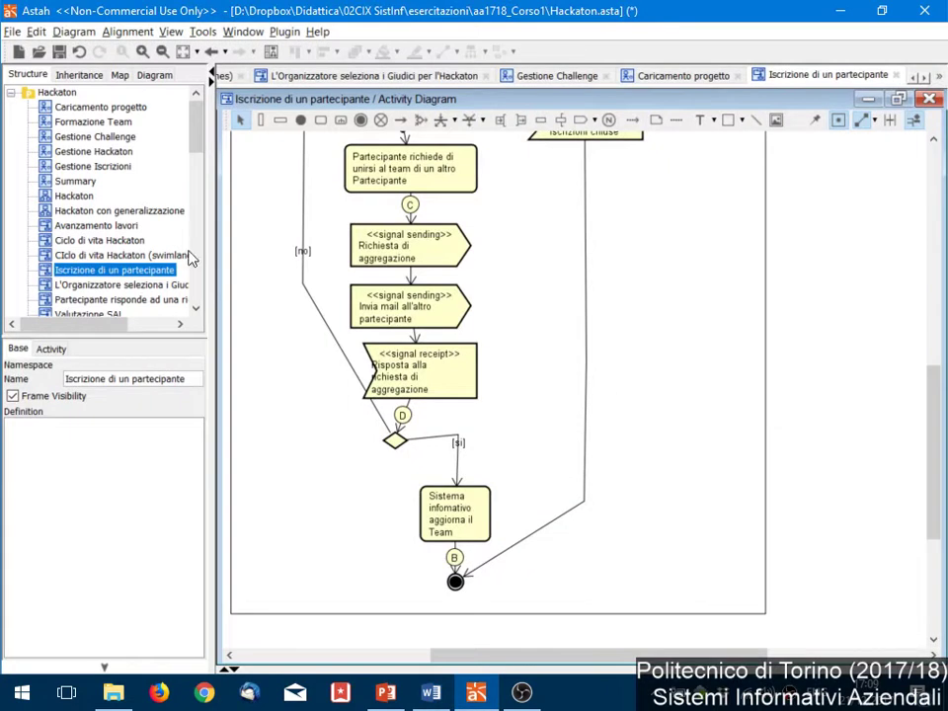
pyautogui.click(123, 211)
pyautogui.doubleClick(124, 214)
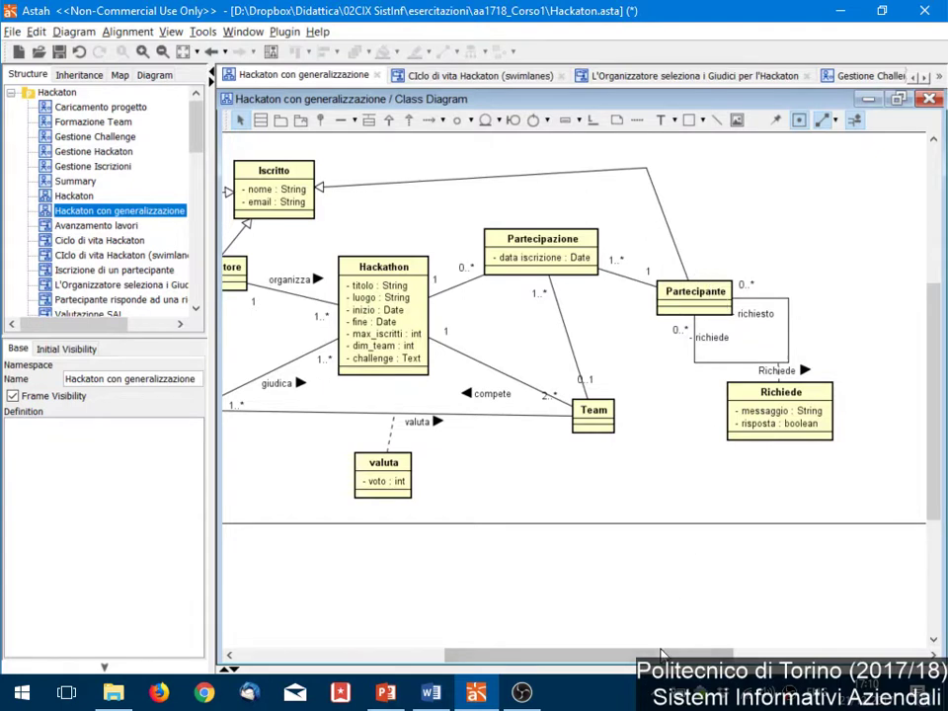
pyautogui.moveTo(659, 653); pyautogui.dragTo(618, 646)
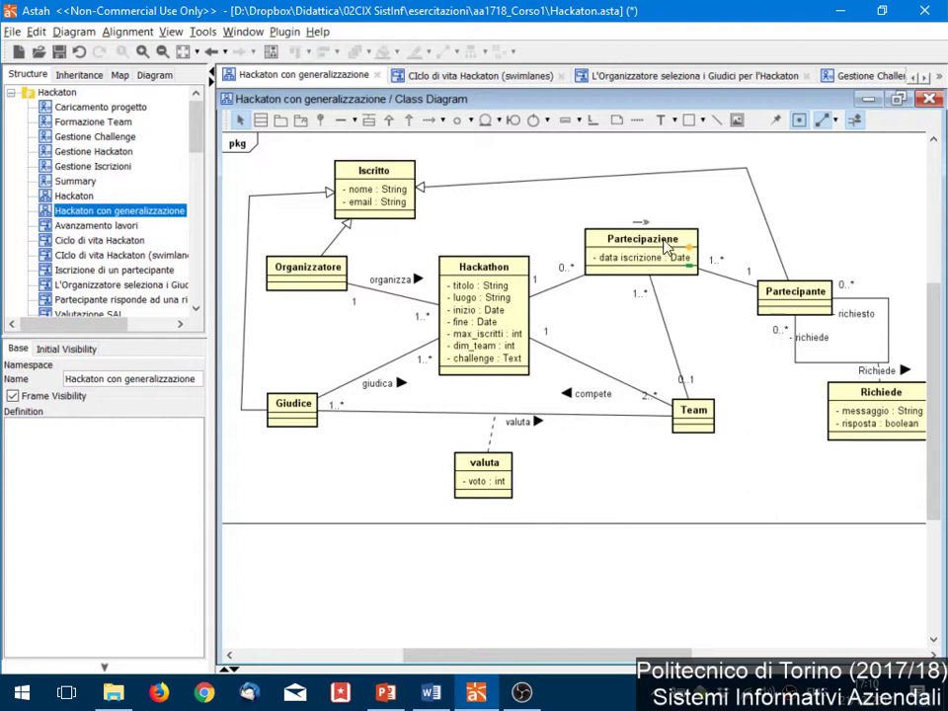
pyautogui.click(798, 295)
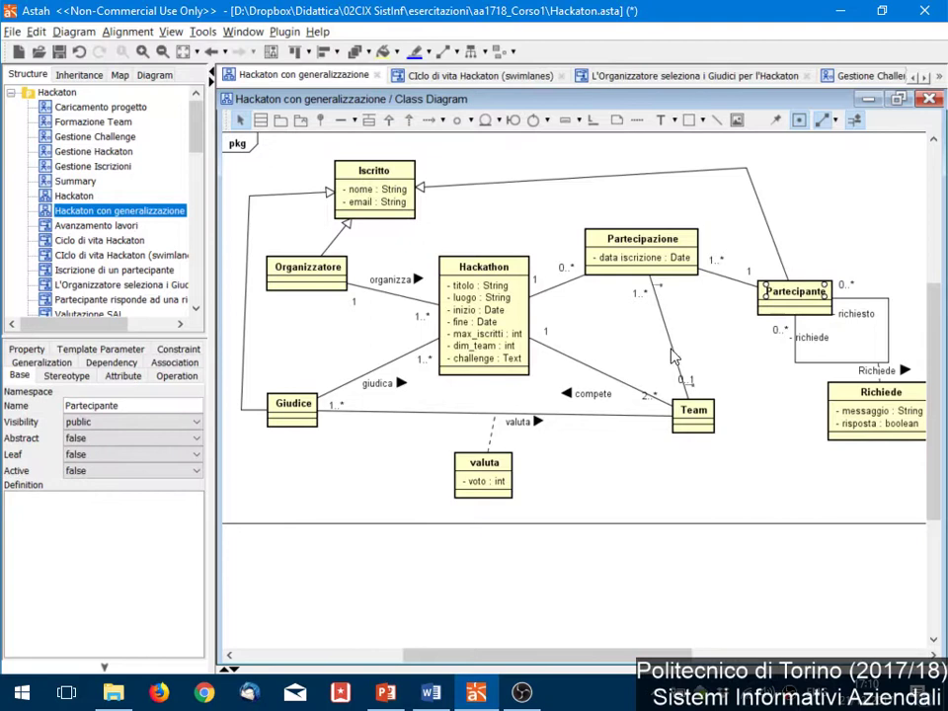
pyautogui.click(656, 258)
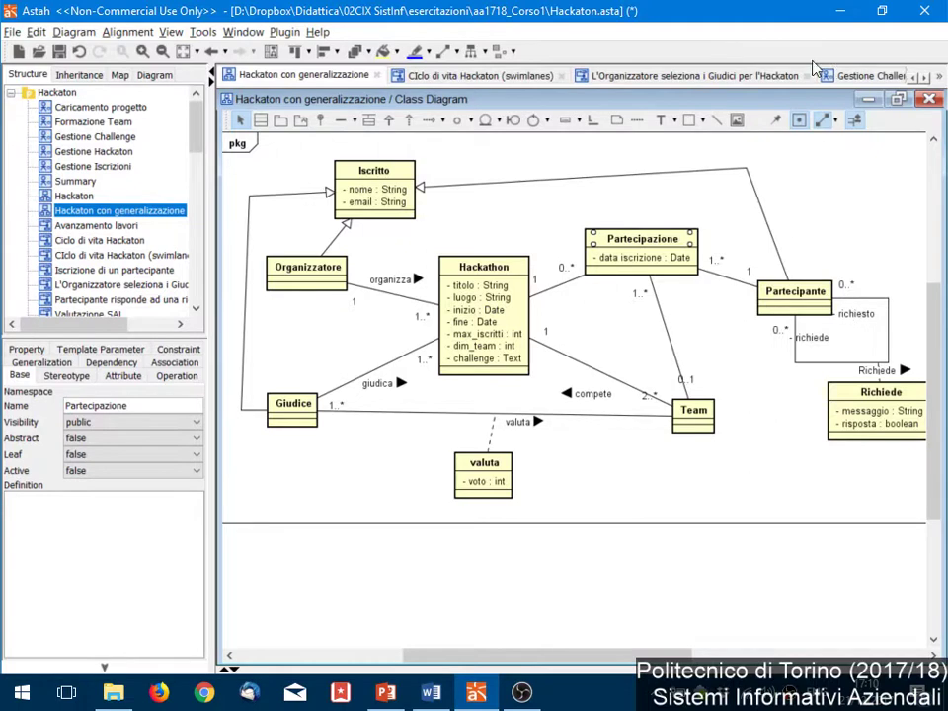
# - Review both "Ciclo di vita Hackaton" activity diagrams and the final team-update activity of "Iscrizione di un partecipante"
pyautogui.doubleClick(161, 256)
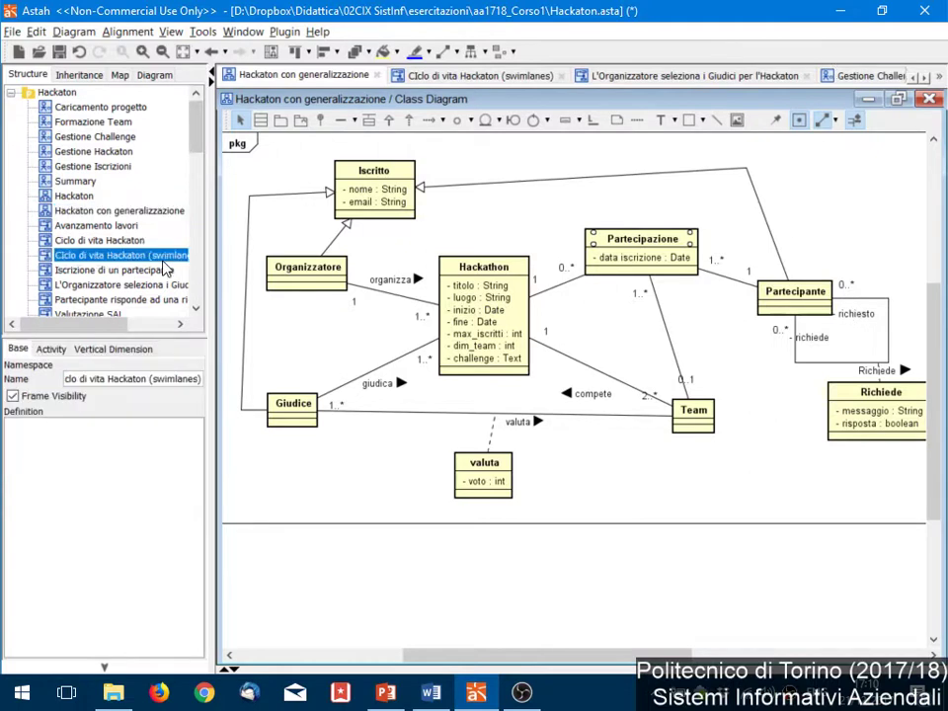
pyautogui.scroll(-5, 715, 583)
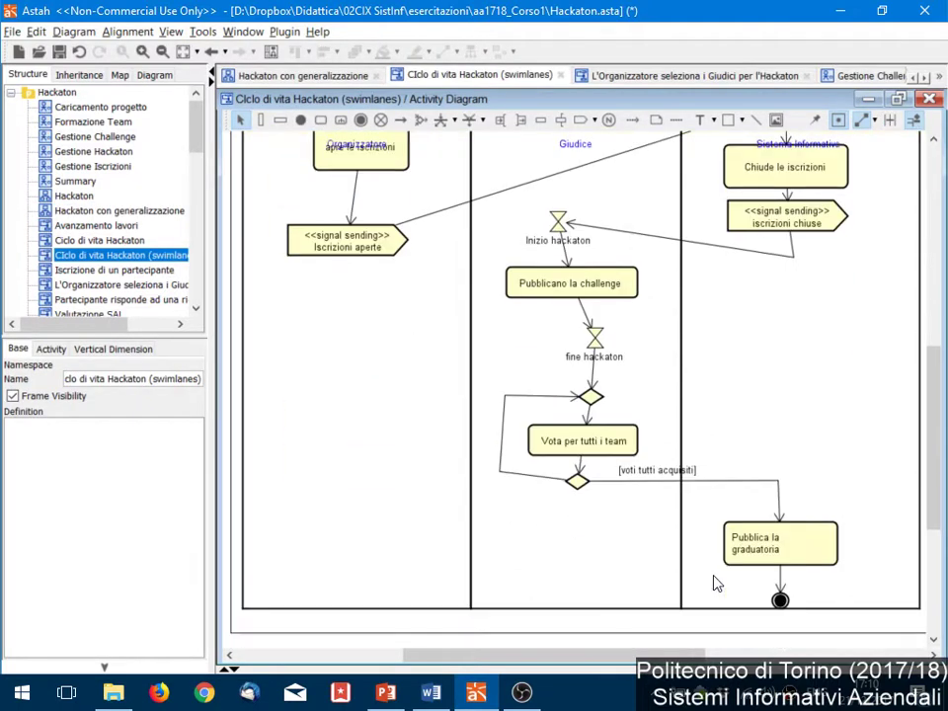
pyautogui.doubleClick(109, 241)
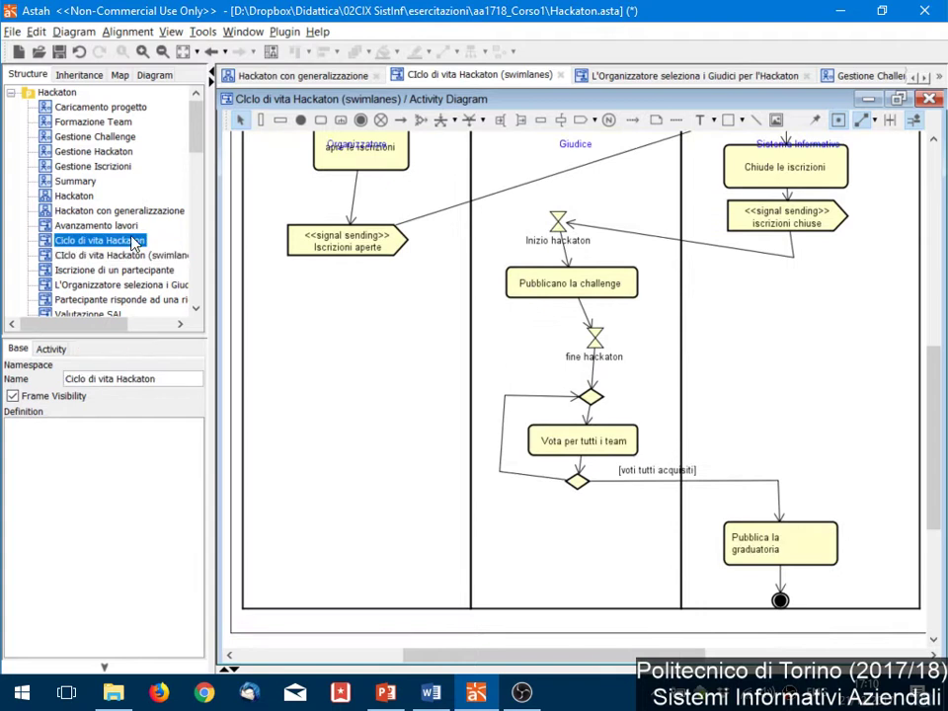
pyautogui.scroll(-6, 637, 484)
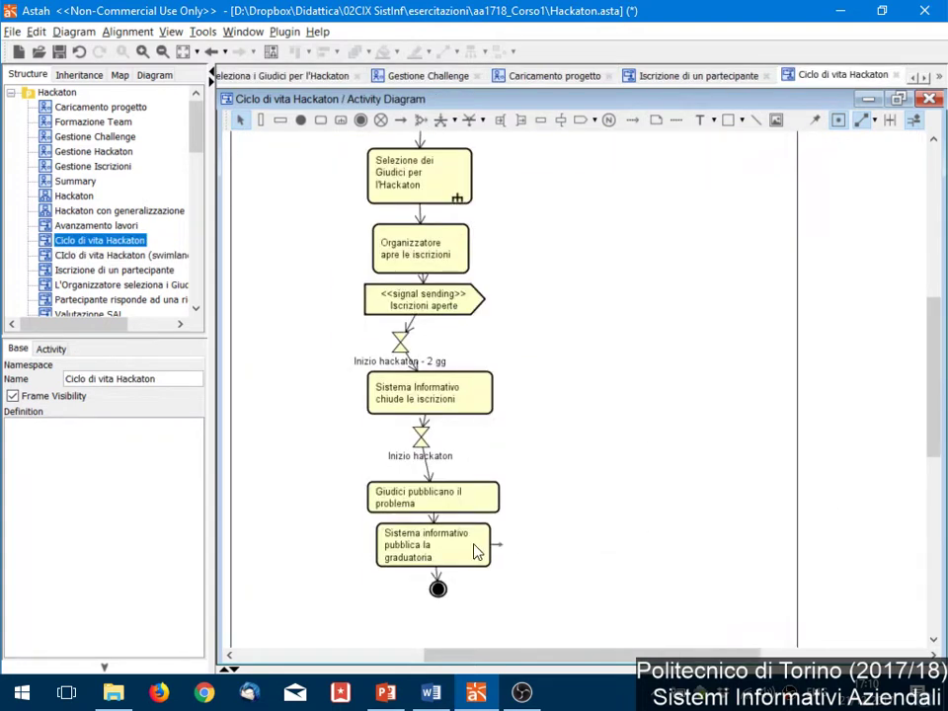
pyautogui.doubleClick(109, 269)
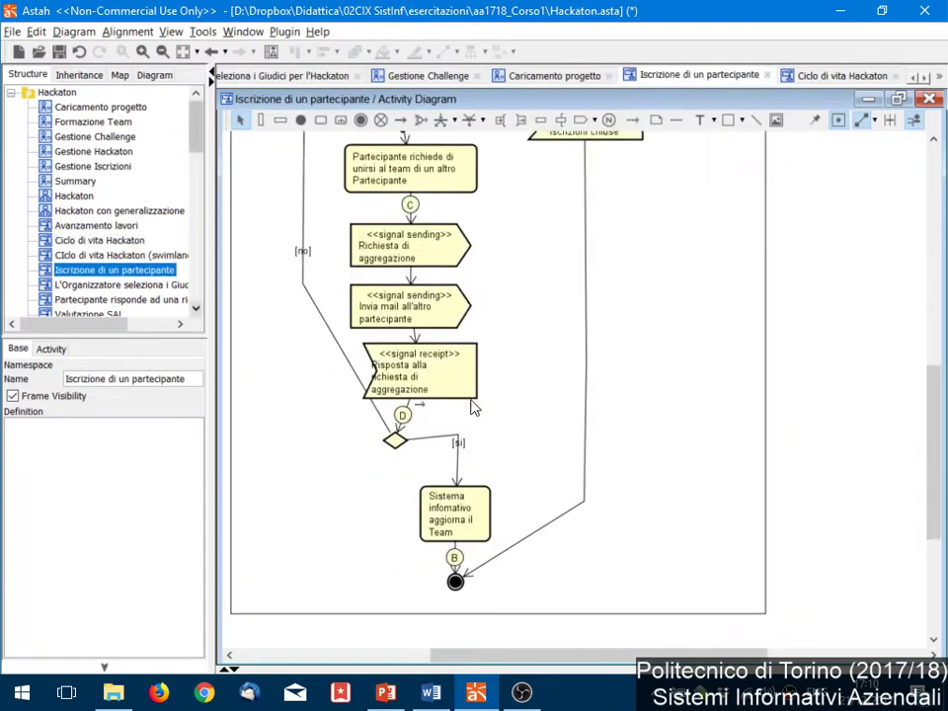
pyautogui.scroll(-3, 470, 435)
pyautogui.click(471, 477)
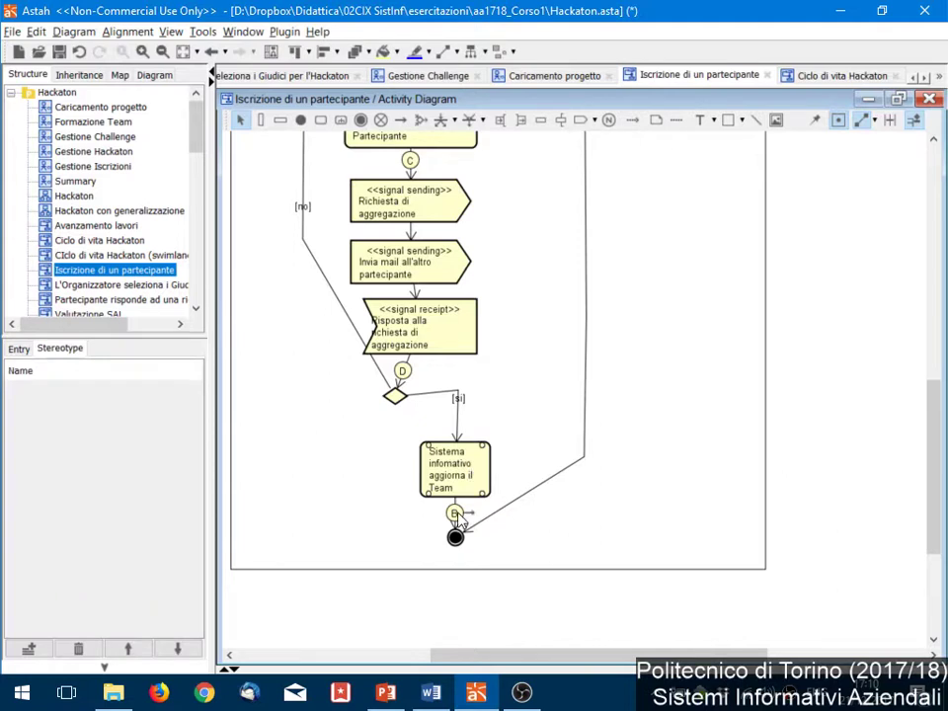
# - Reopen the class diagram "Hackaton con generalizzazione" and examine the association between Partecipazione and Team
pyautogui.click(146, 213)
pyautogui.doubleClick(146, 215)
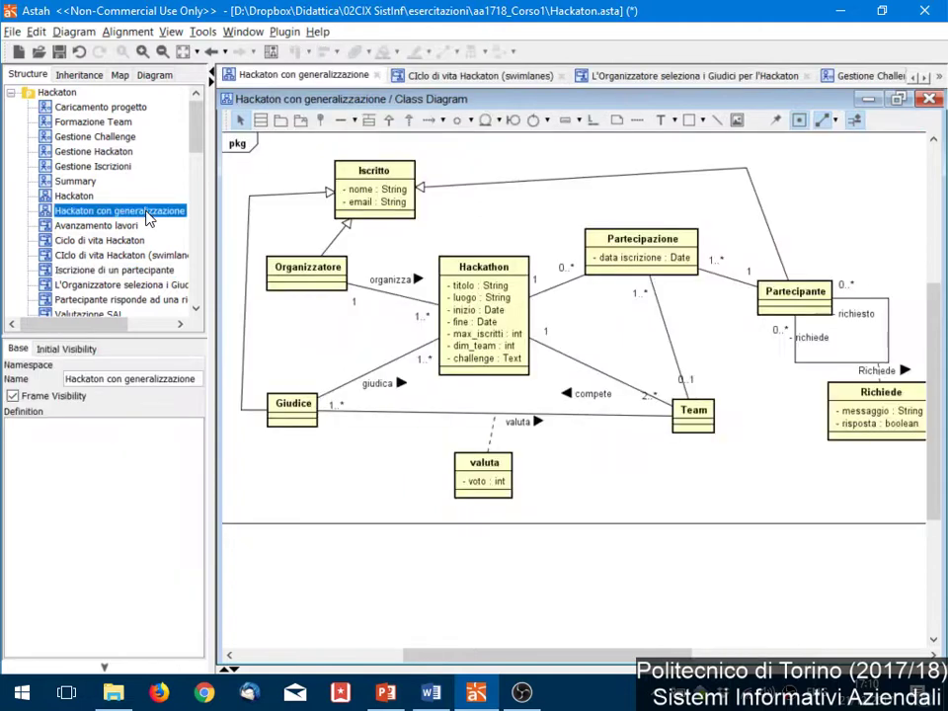
pyautogui.click(665, 334)
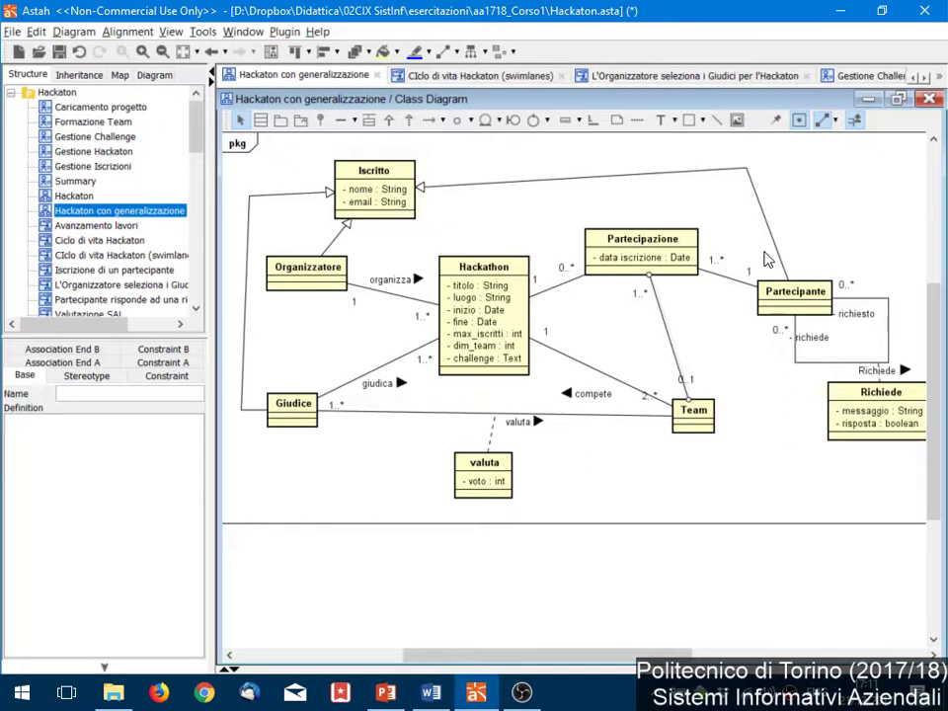
# - Back in Word, add "Oppure" and "COUNT(team.componenti)" to KPI 1's Formula, checking the Partecipazione–Team association name in Astah
pyautogui.click(839, 18)
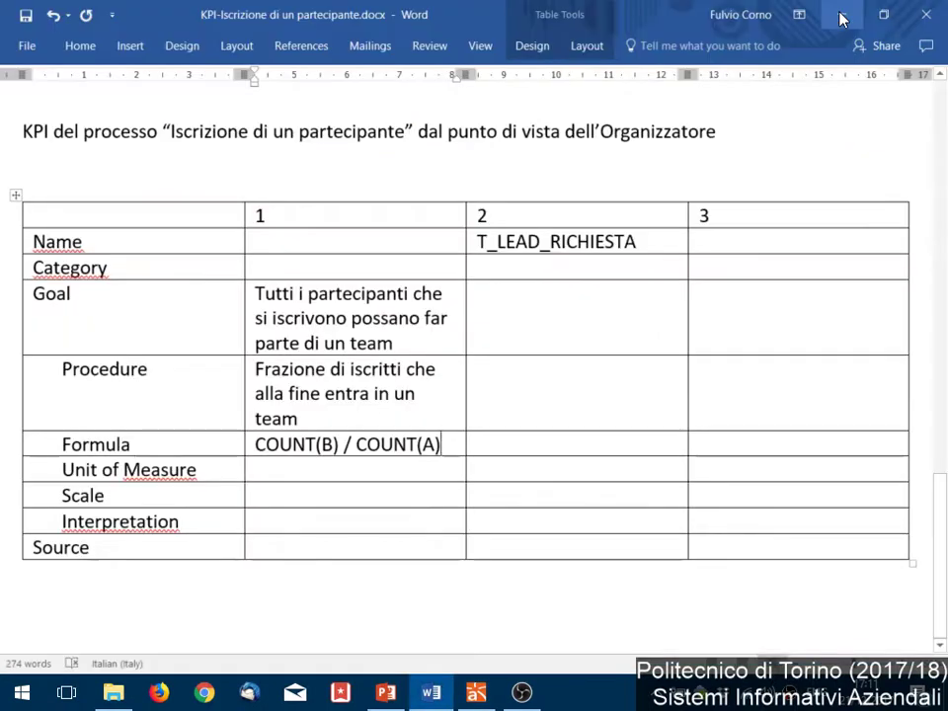
pyautogui.press('Return')
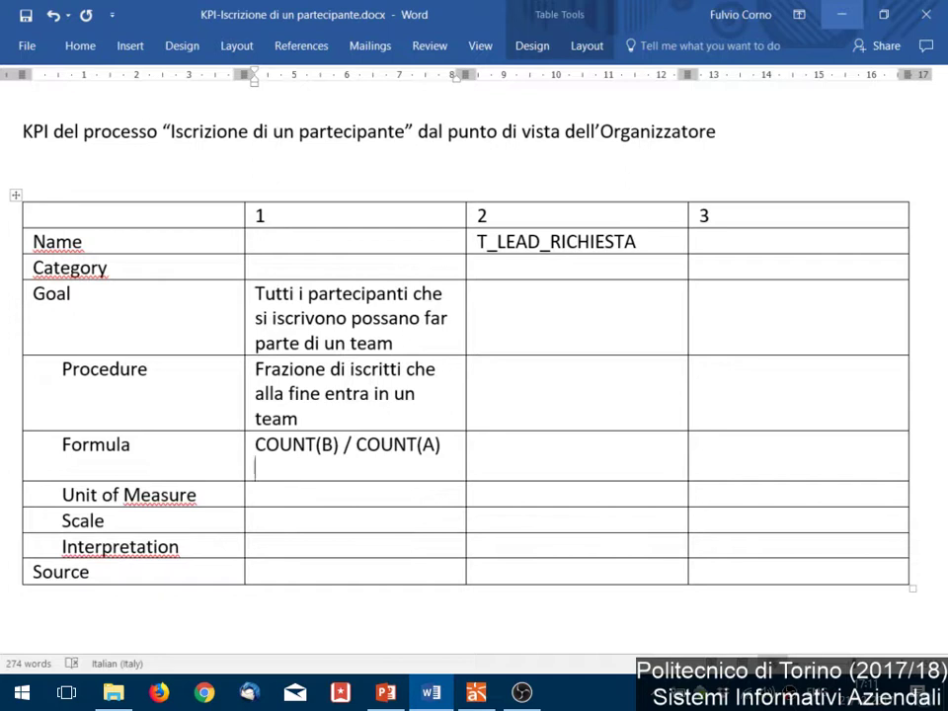
pyautogui.write('Oppure')
pyautogui.press('Return')
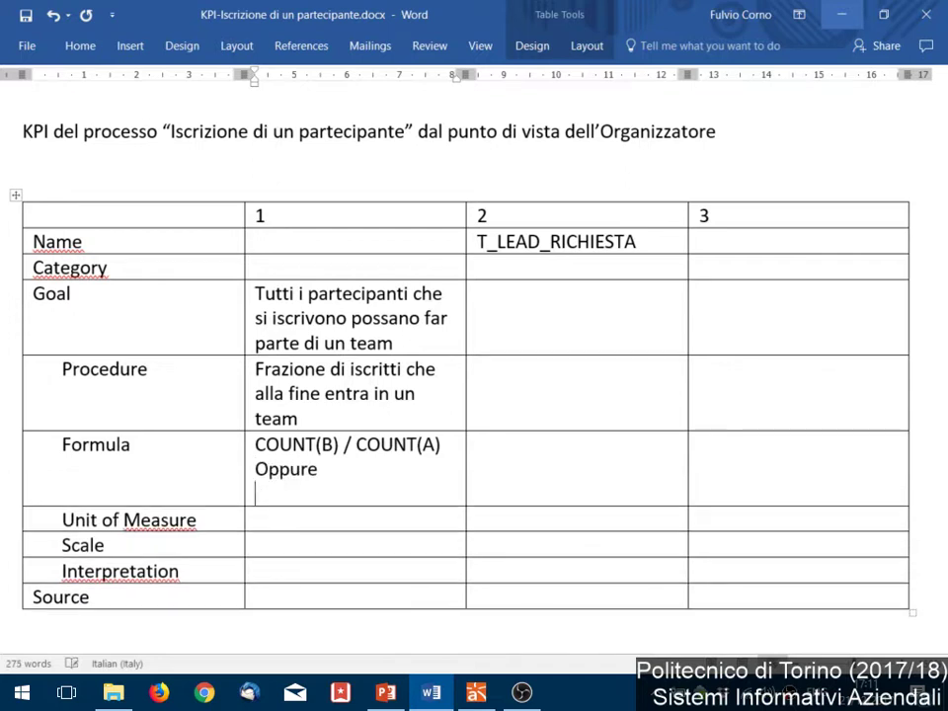
pyautogui.write('COUNT(')
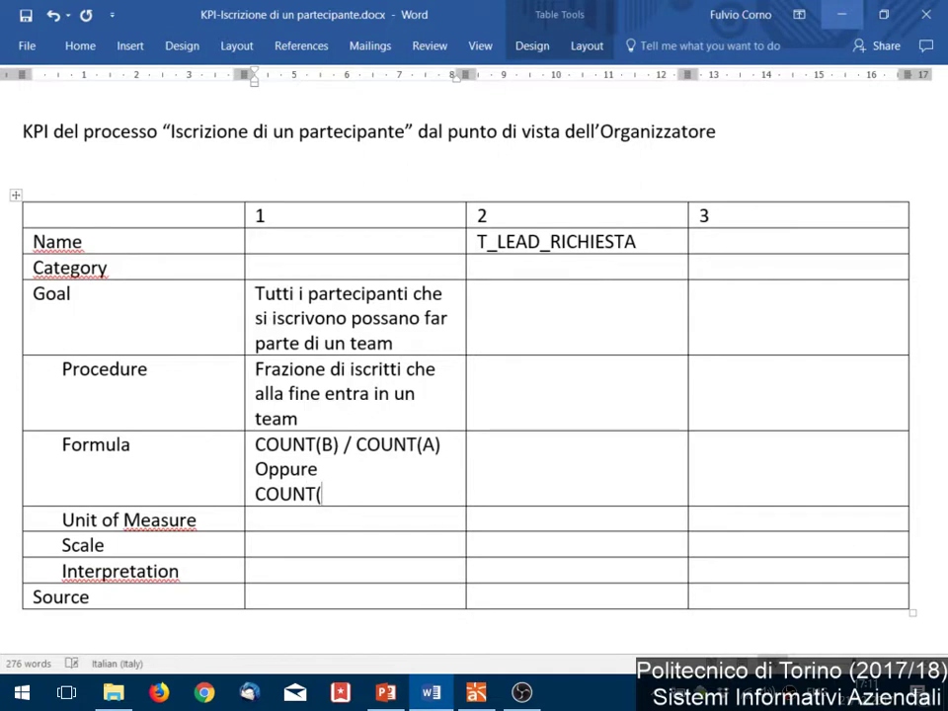
pyautogui.write('team.')
pyautogui.hotkey('alt', 'Tab')
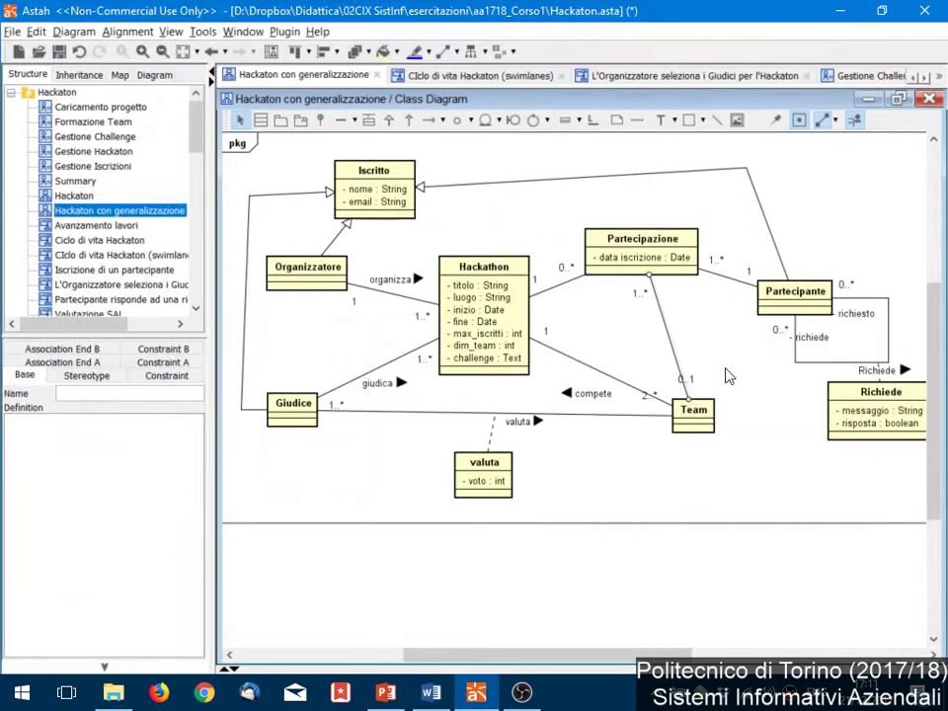
pyautogui.click(667, 328)
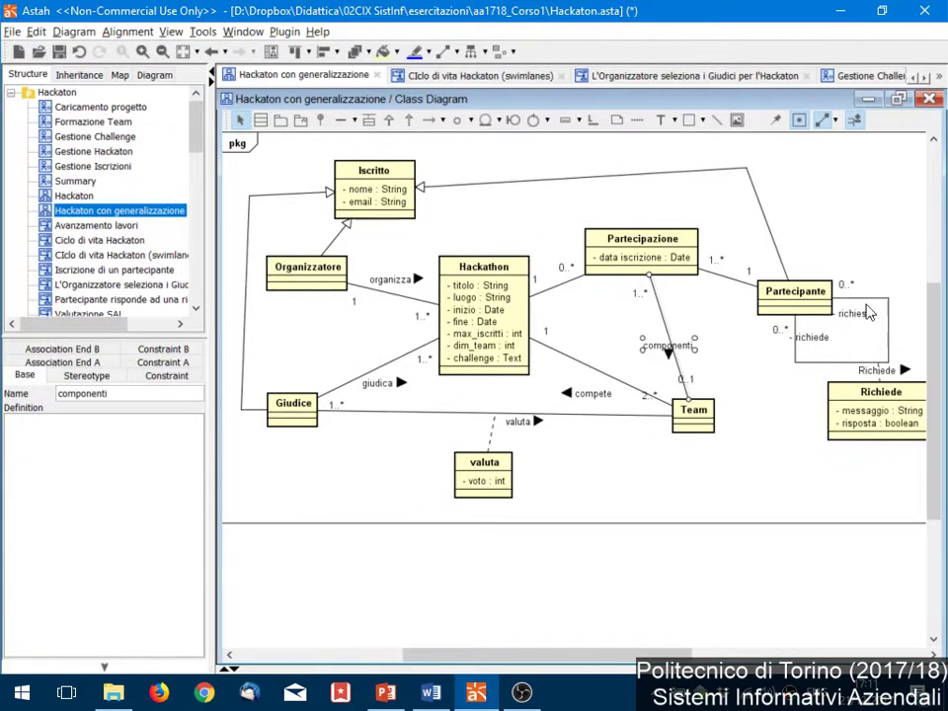
pyautogui.hotkey('alt', 'Tab')
pyautogui.write('co')
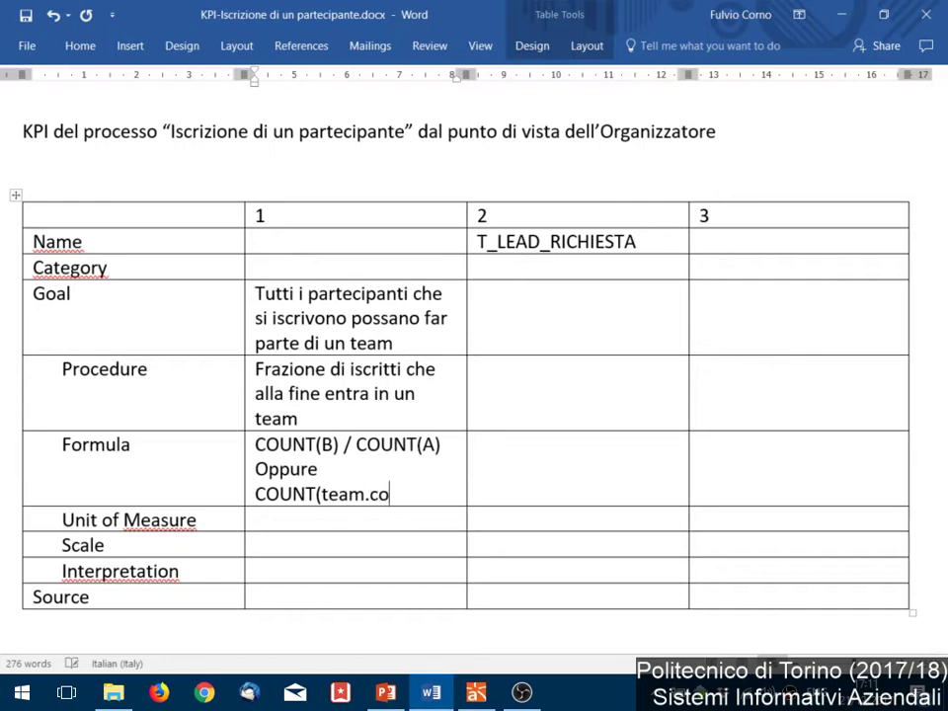
pyautogui.write('mponenti)')
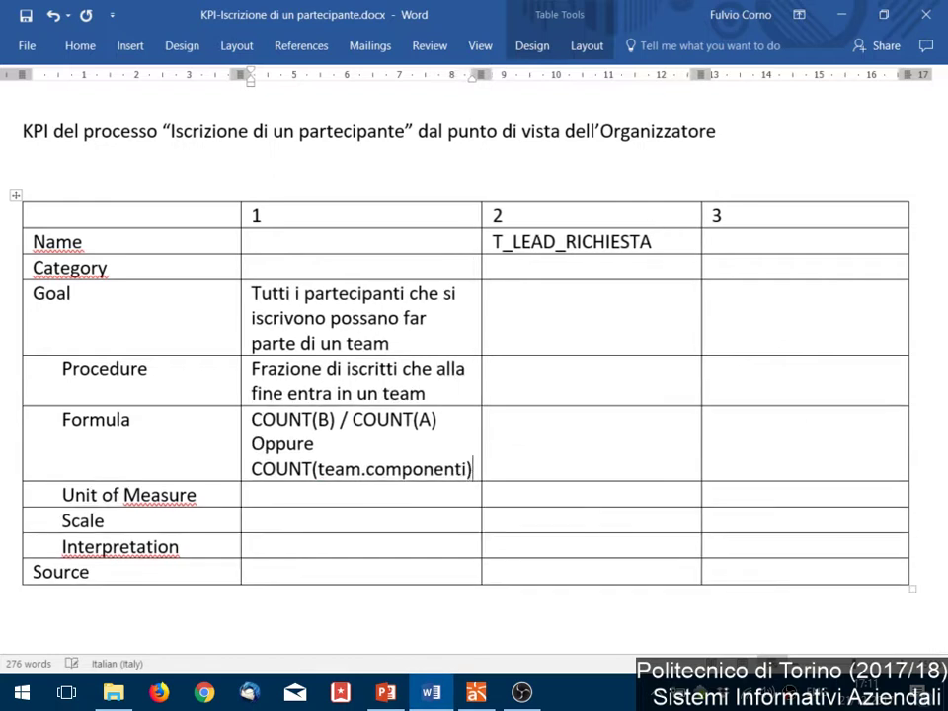
# - Complete the alternative formula of KPI 1 with "/ COUNT(Partecipante)", checking the class name in the Astah class diagram
pyautogui.write(' / COU')
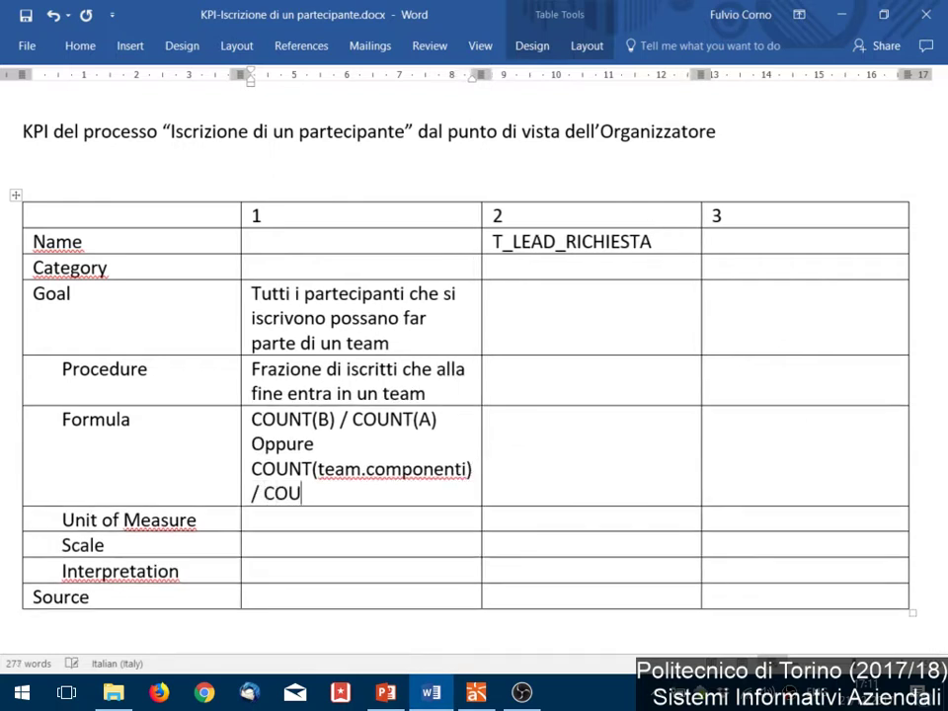
pyautogui.write('NT(Partecpante')
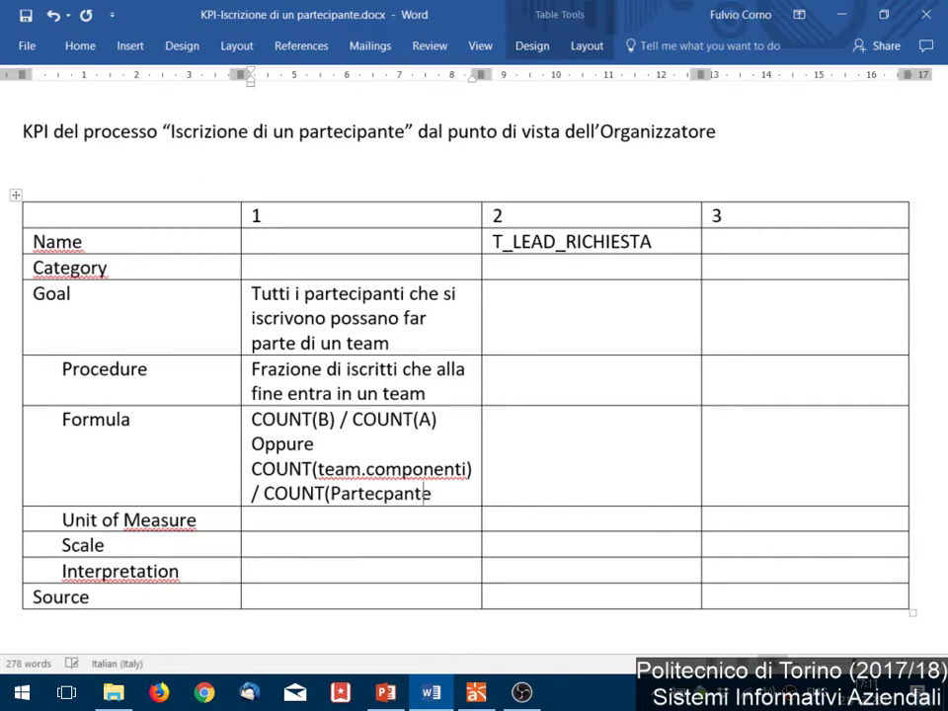
pyautogui.hotkey('alt', 'Tab')
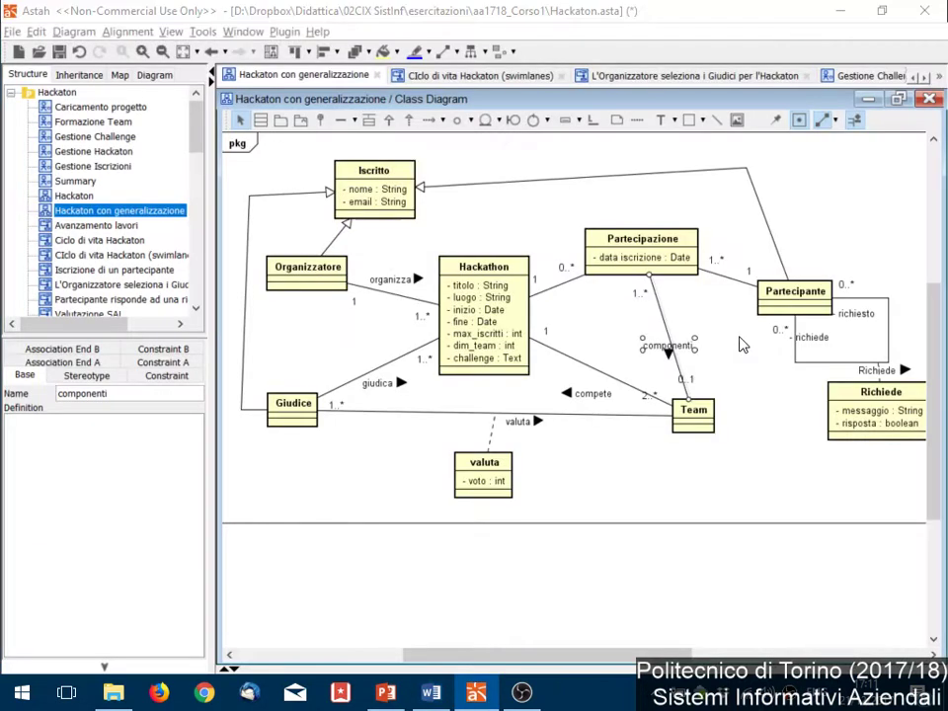
pyautogui.hotkey('alt', 'Tab')
pyautogui.press('BackSpace')
pyautogui.press('BackSpace')
pyautogui.press('BackSpace')
pyautogui.press('BackSpace')
pyautogui.press('BackSpace')
pyautogui.press('BackSpace')
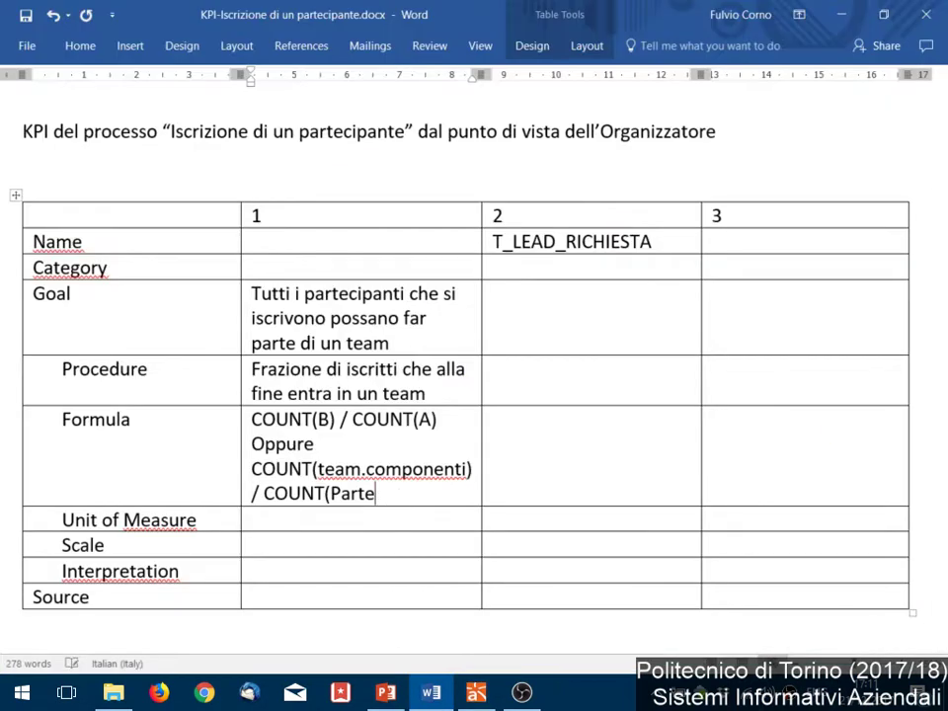
pyautogui.write('cipante)')
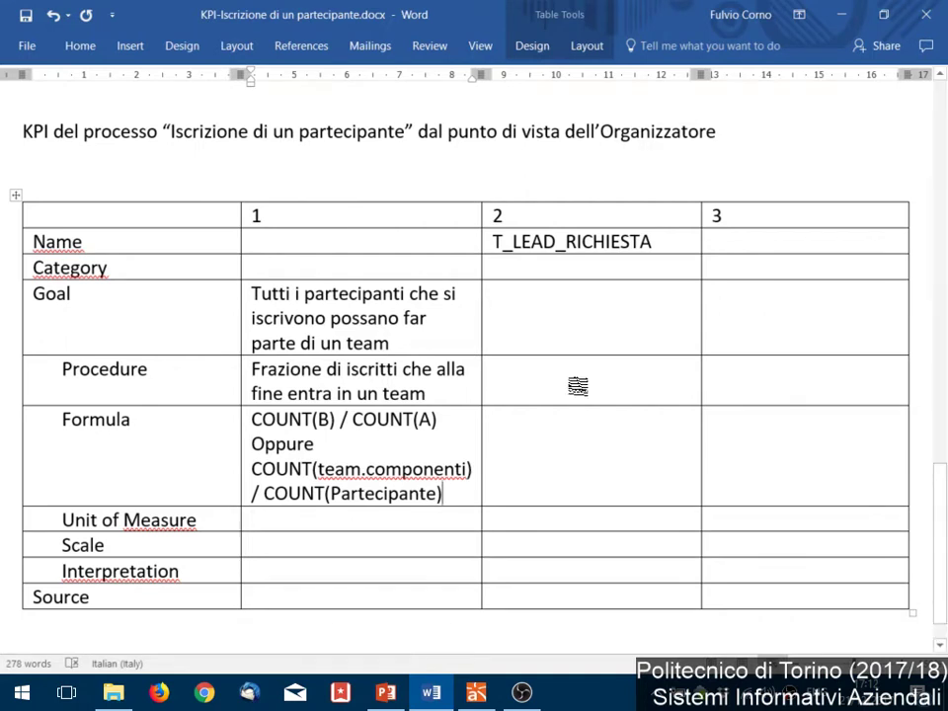
# - Enter "Activity Diagram", "Oppure" and "Class Diagram" on separate lines as the Source of KPI 1
pyautogui.click(397, 596)
pyautogui.write('Ace')
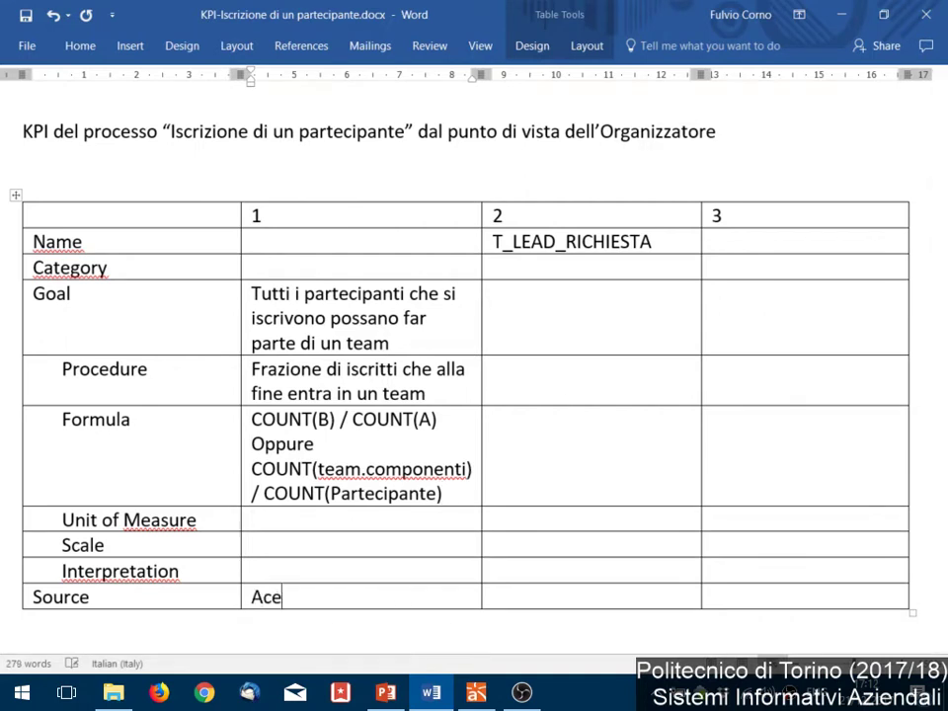
pyautogui.press('BackSpace')
pyautogui.write('tivity Diagram')
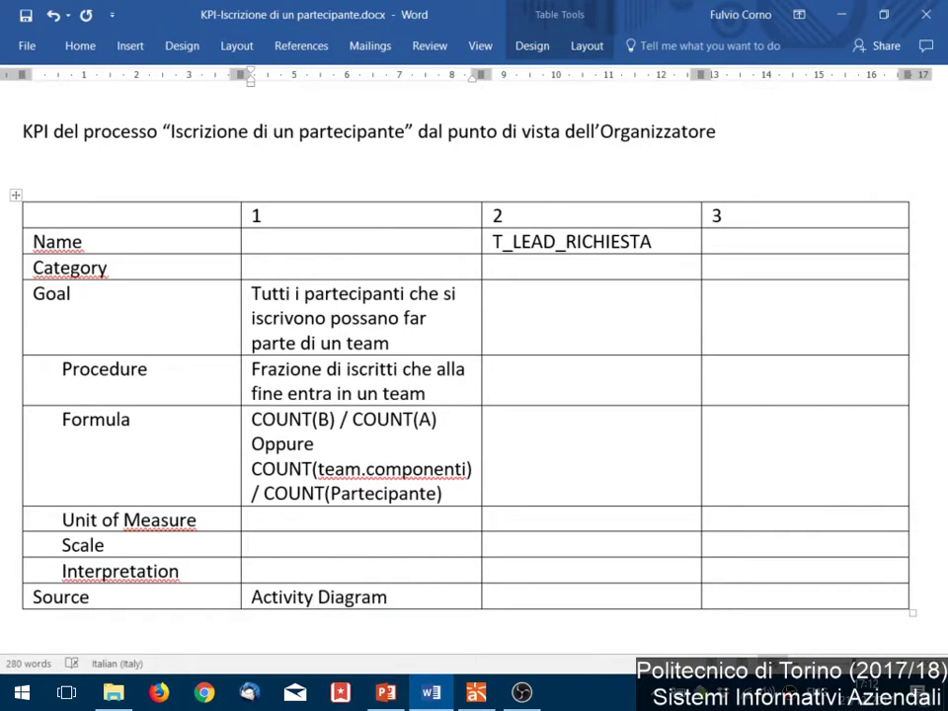
pyautogui.press('Return')
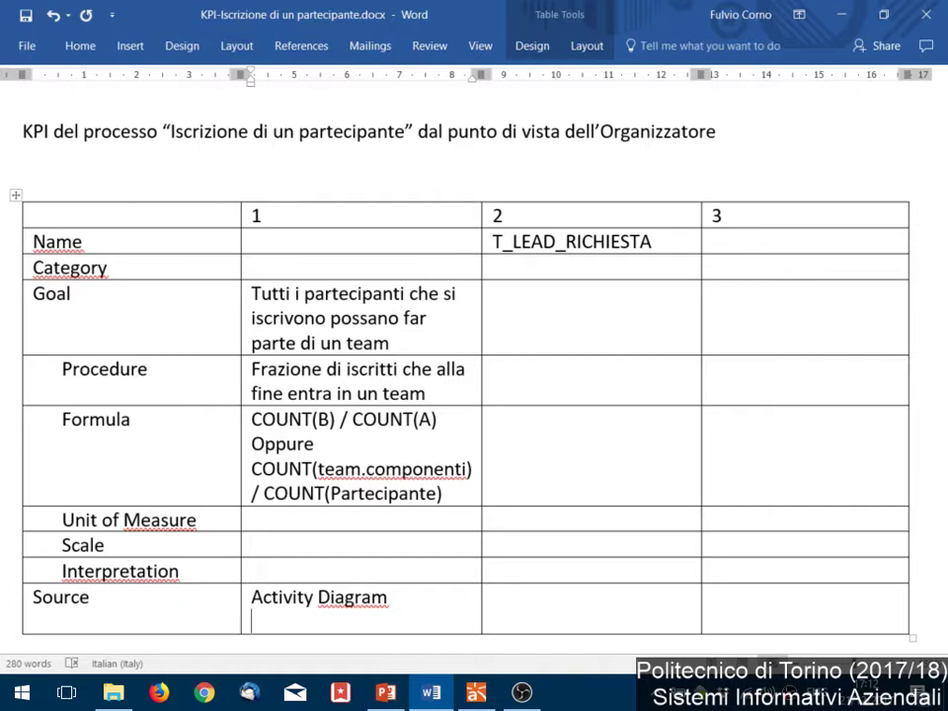
pyautogui.write('oppure')
pyautogui.press('Return')
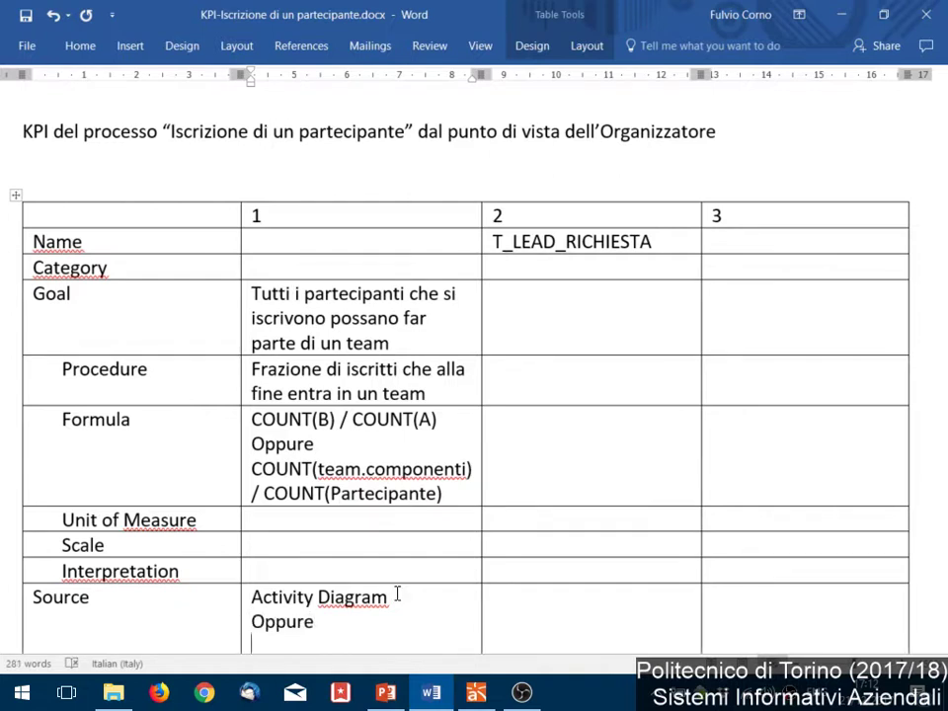
pyautogui.write('Class di')
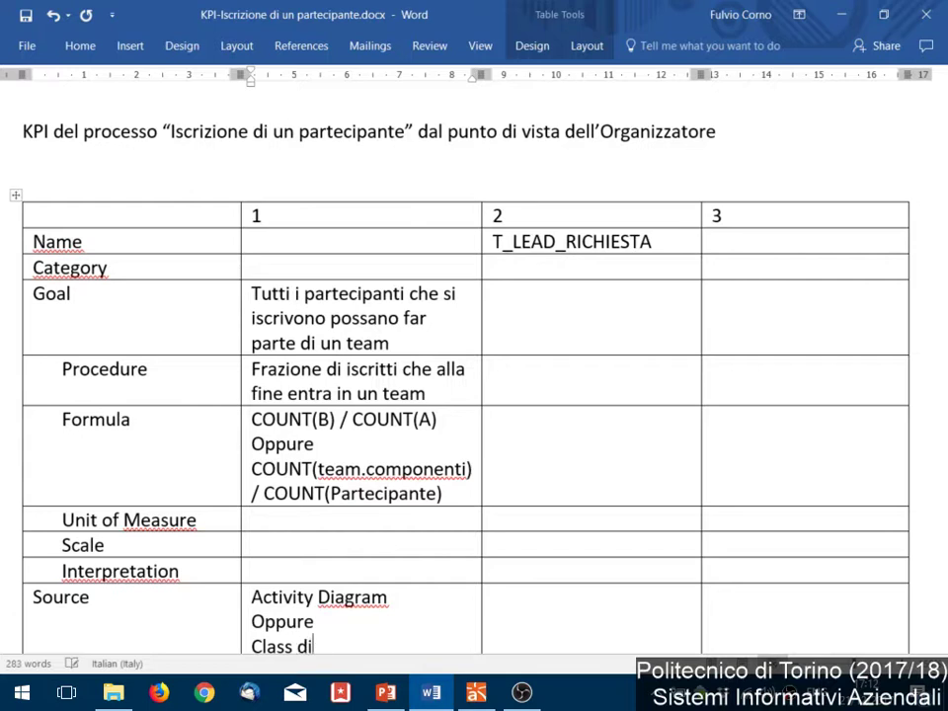
pyautogui.press('BackSpace')
pyautogui.press('BackSpace')
pyautogui.write('Diagram')
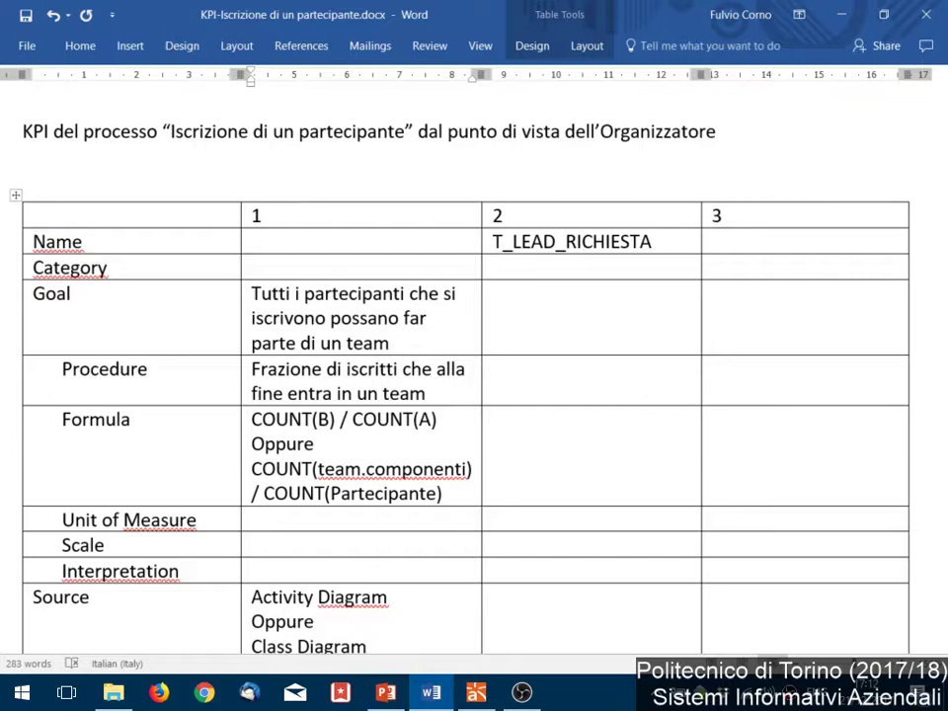
# - Examine the T(B)-T(A) formula of the first KPI in the preceding table for comparison with the Organizzatore table
pyautogui.scroll(-1, 364, 601)
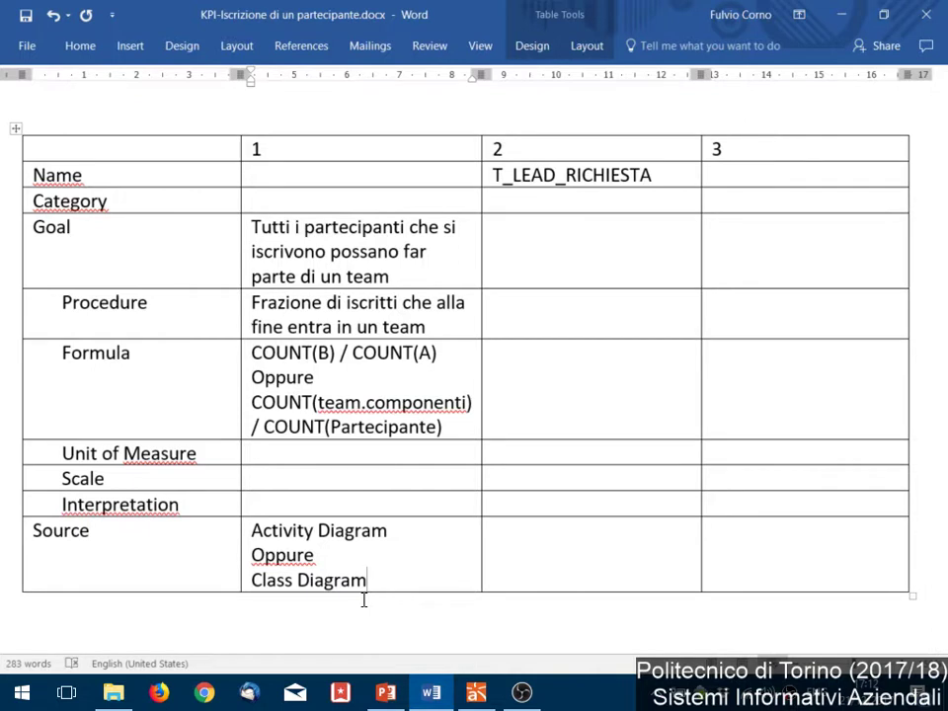
pyautogui.scroll(8, 29, 380)
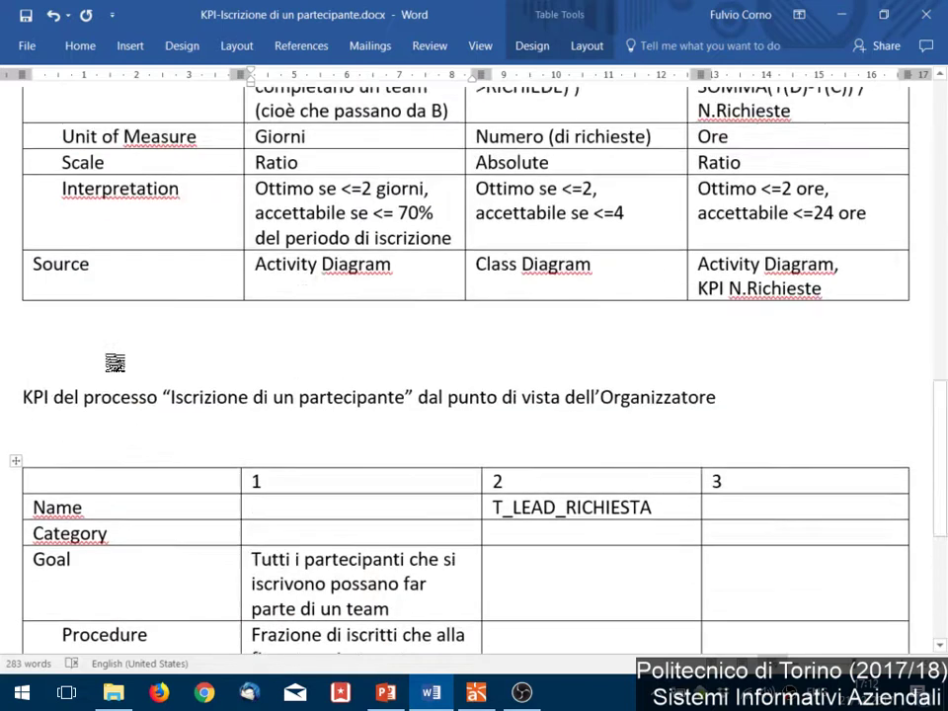
pyautogui.moveTo(328, 306); pyautogui.dragTo(393, 310)
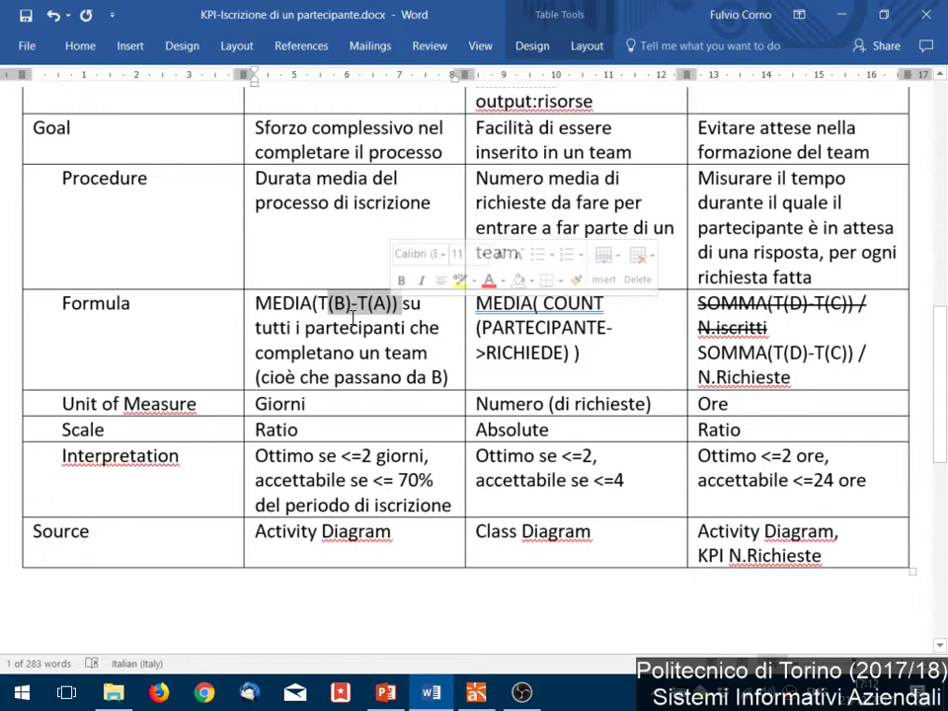
pyautogui.scroll(-4, 353, 325)
pyautogui.click(353, 325)
pyautogui.scroll(-5, 352, 325)
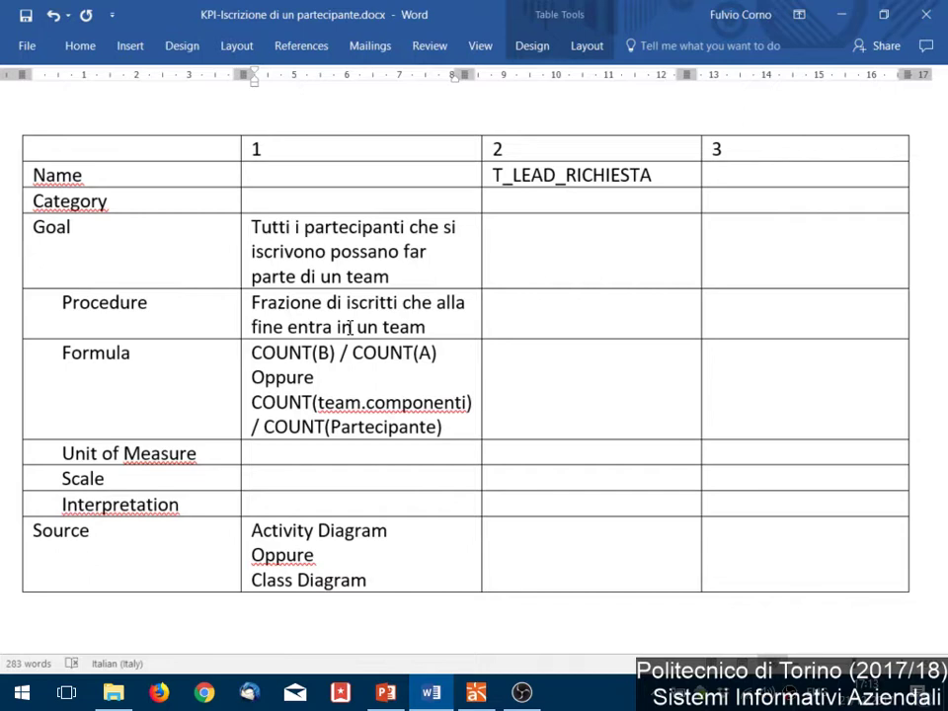
# - Set KPI 1's Unit of Measure to "%" and its Scale to "Ratio" in the Organizzatore table
pyautogui.click(324, 449)
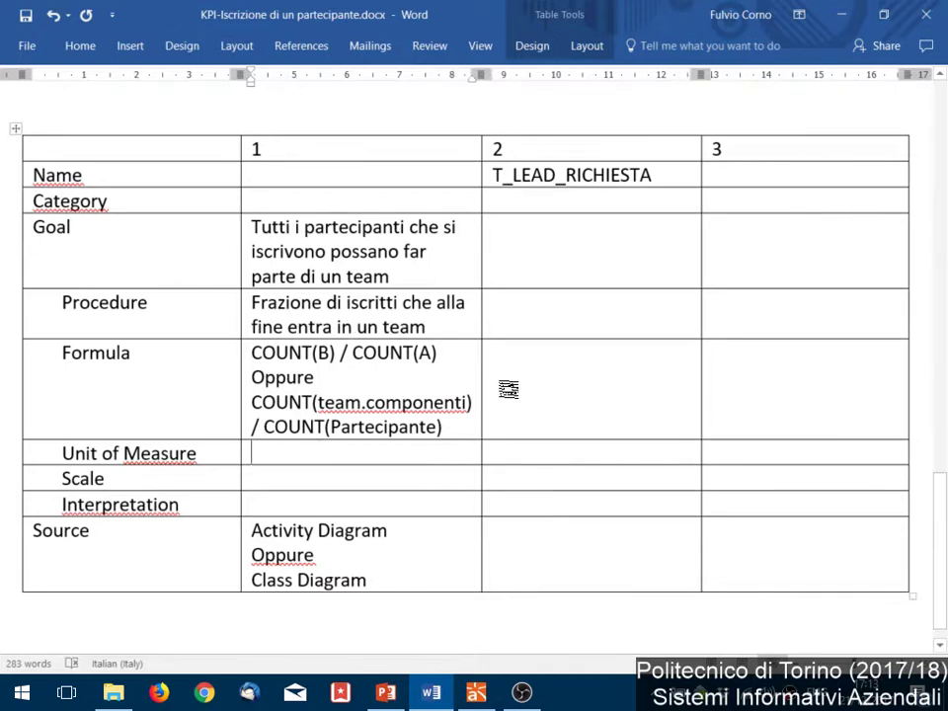
pyautogui.write('%')
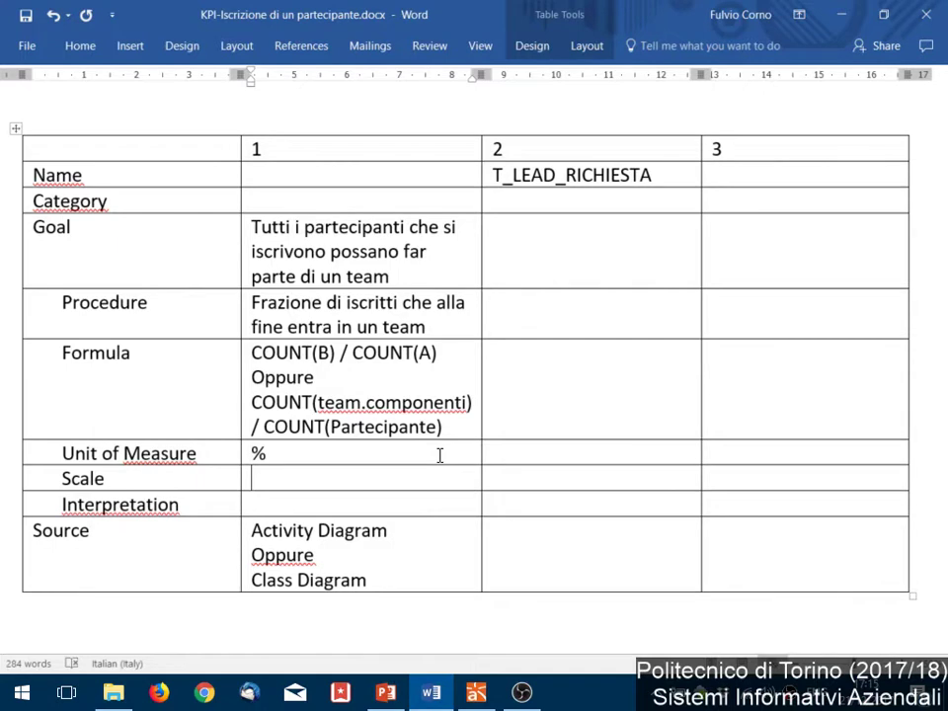
pyautogui.write('Ration')
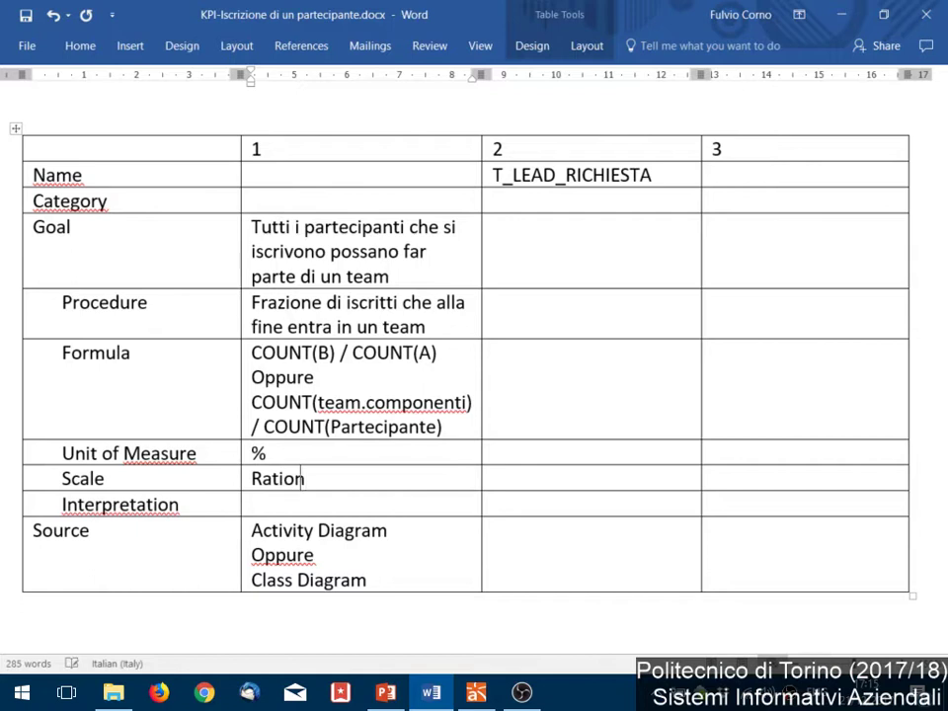
pyautogui.press('BackSpace')
# - Enter "Ottimo se 100%" as the Interpretation of KPI 1
pyautogui.press('Down')
pyautogui.write('Ottimo se 0')
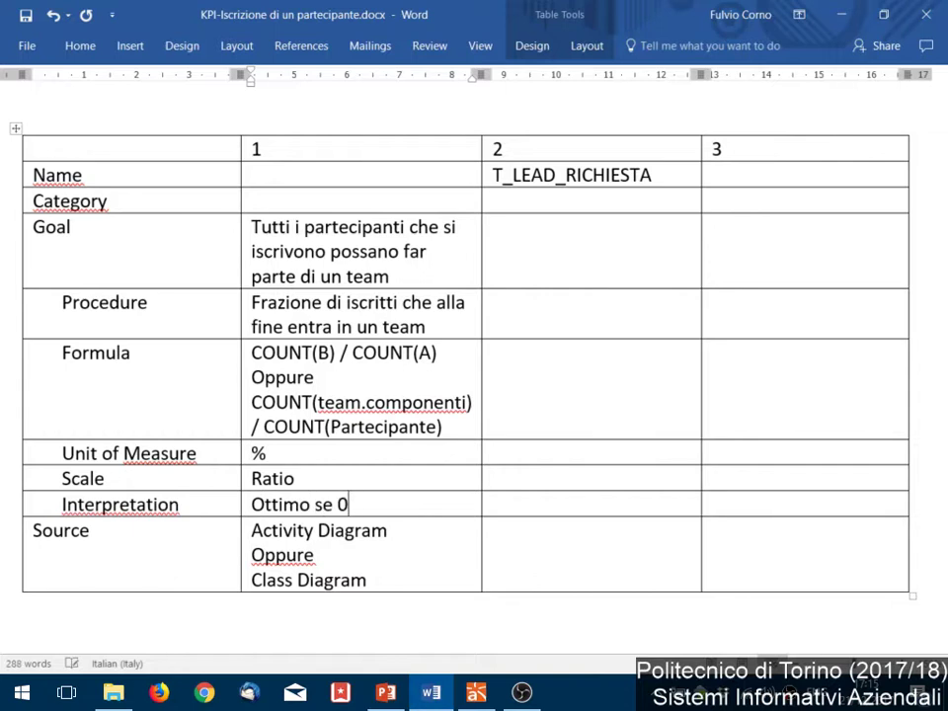
pyautogui.press('BackSpace')
pyautogui.write('100%')
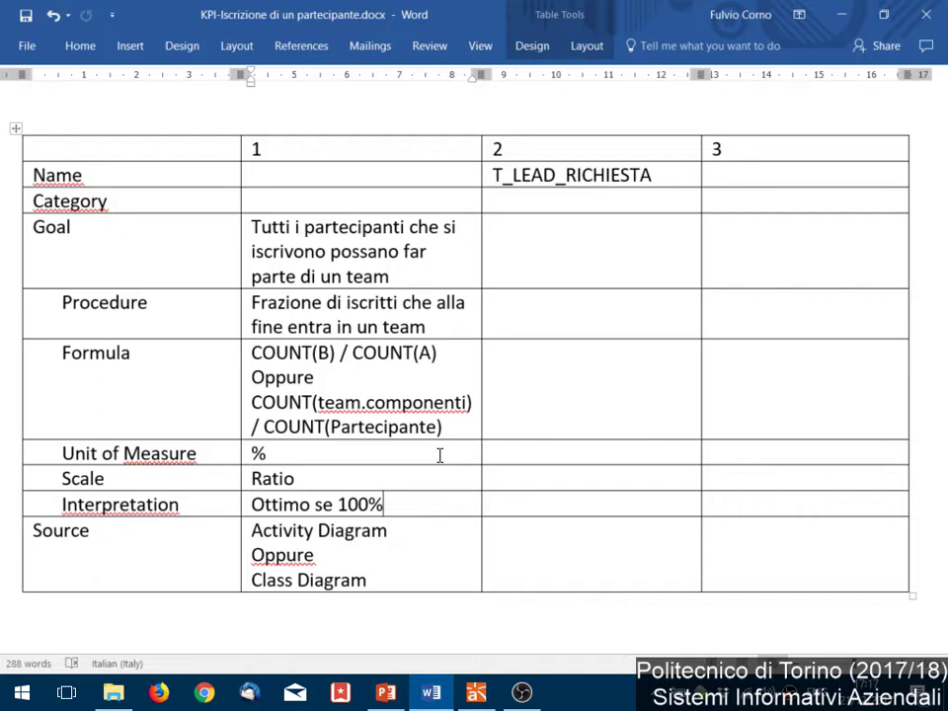
# - Change the threshold in KPI 1's Interpretation so that it reads "Ottimo se >= 95%"
pyautogui.press('Left')
pyautogui.press('Left')
pyautogui.press('Left')
pyautogui.press('Left')
pyautogui.write('>=')
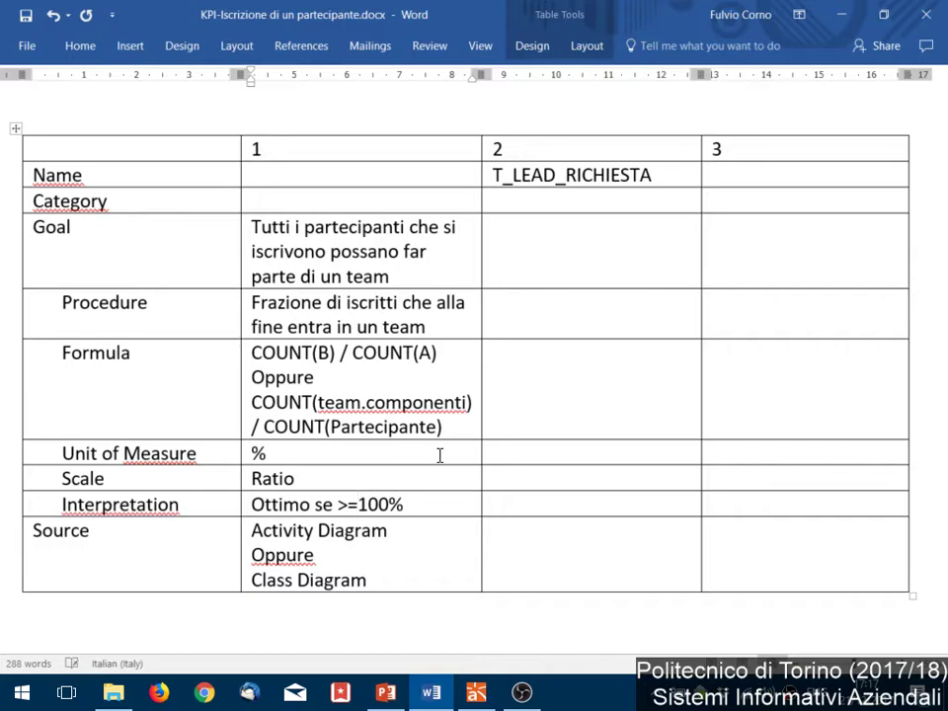
pyautogui.hotkey('shift', 'Right')
pyautogui.hotkey('shift', 'Right')
pyautogui.hotkey('shift', 'Right')
pyautogui.write('95')
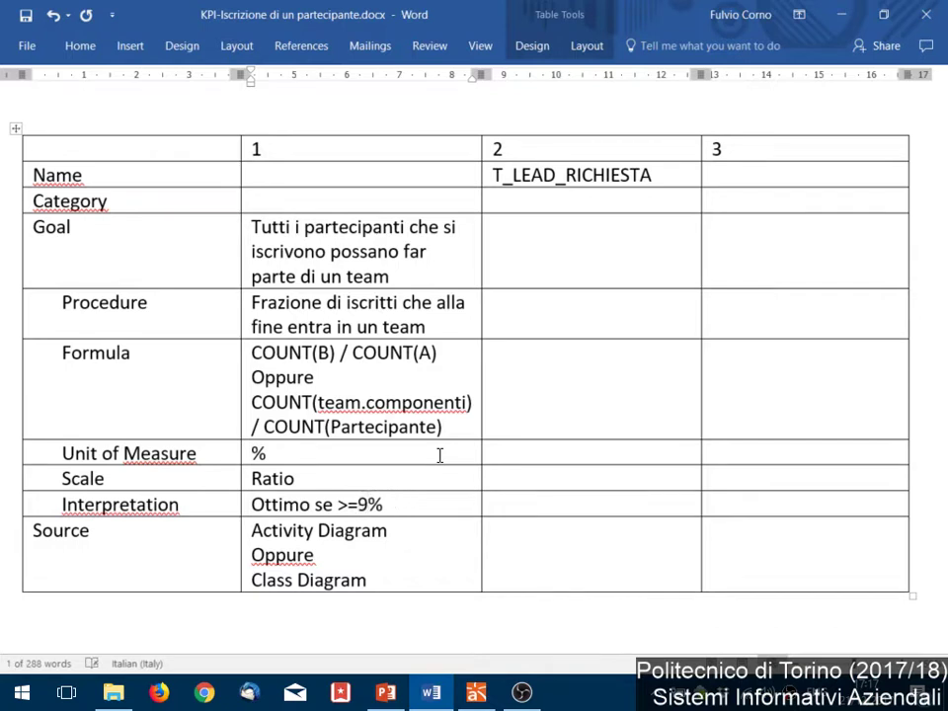
pyautogui.press('Left')
pyautogui.press('Left')
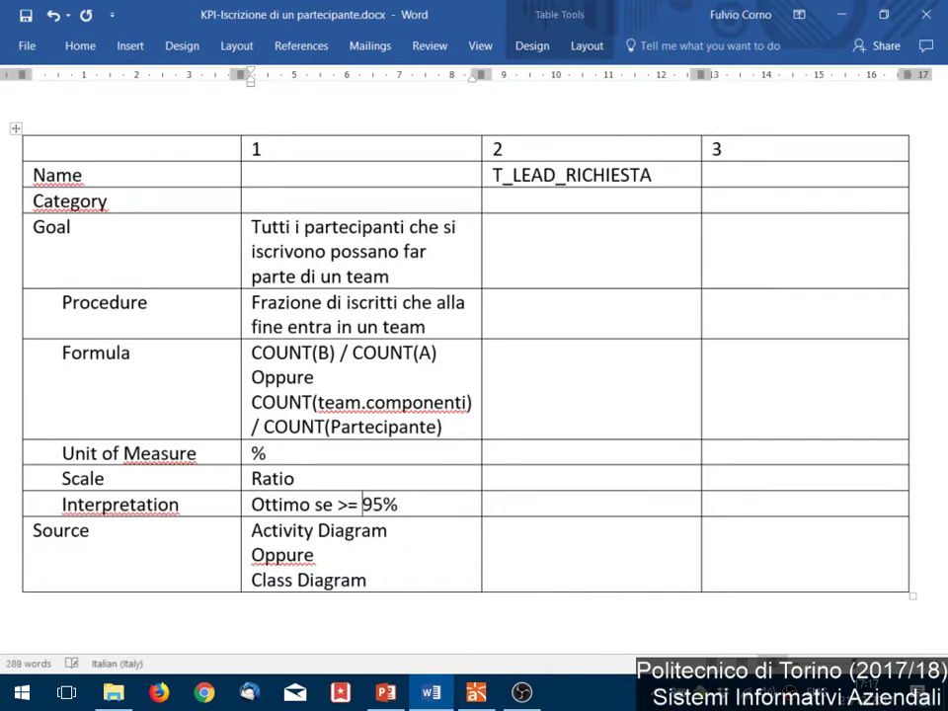
# - Set the "Ottimo" threshold in KPI 1's Interpretation to 70%
pyautogui.press('End')
pyautogui.press('Left')
pyautogui.press('Left')
pyautogui.press('Left')
pyautogui.hotkey('shift', 'Right')
pyautogui.hotkey('shift', 'Right')
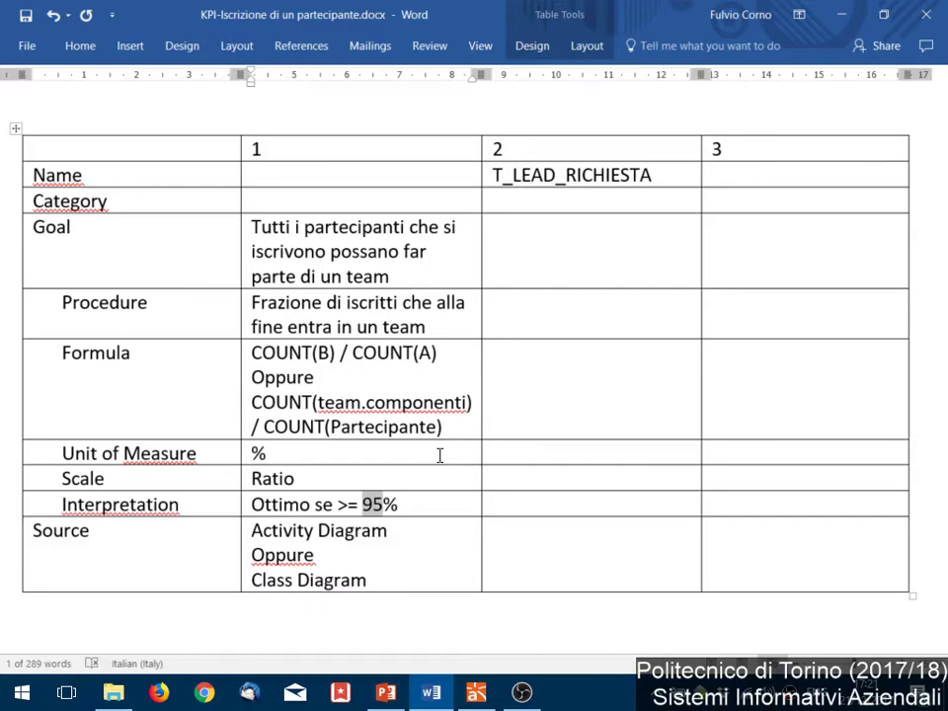
pyautogui.write('70')
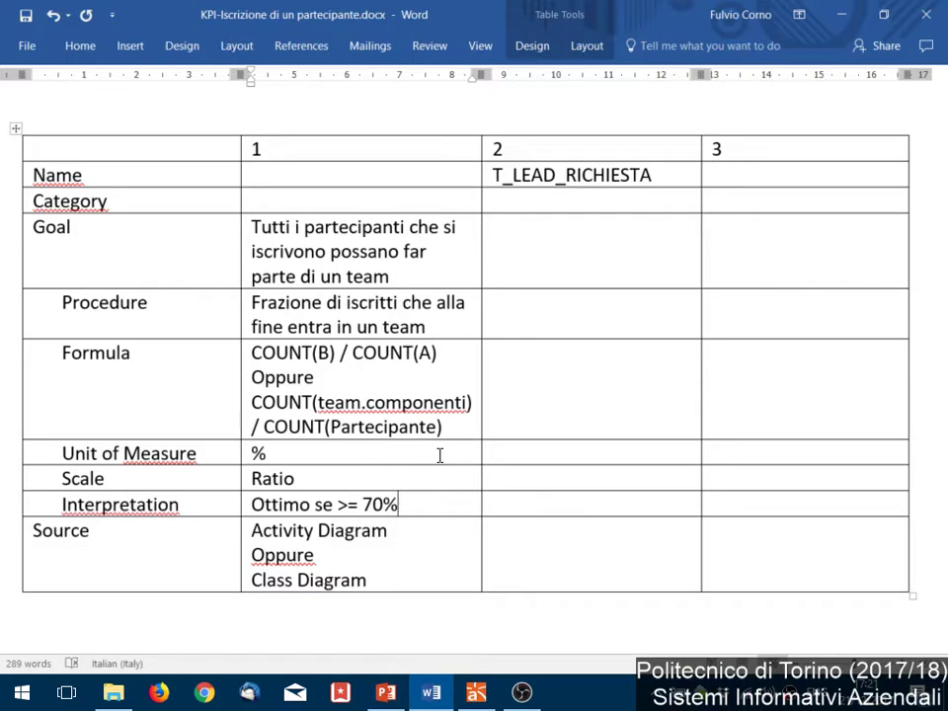
# - Add a second line reading "Accettabile se > 40%" to the Interpretation of KPI 1
pyautogui.press('Return')
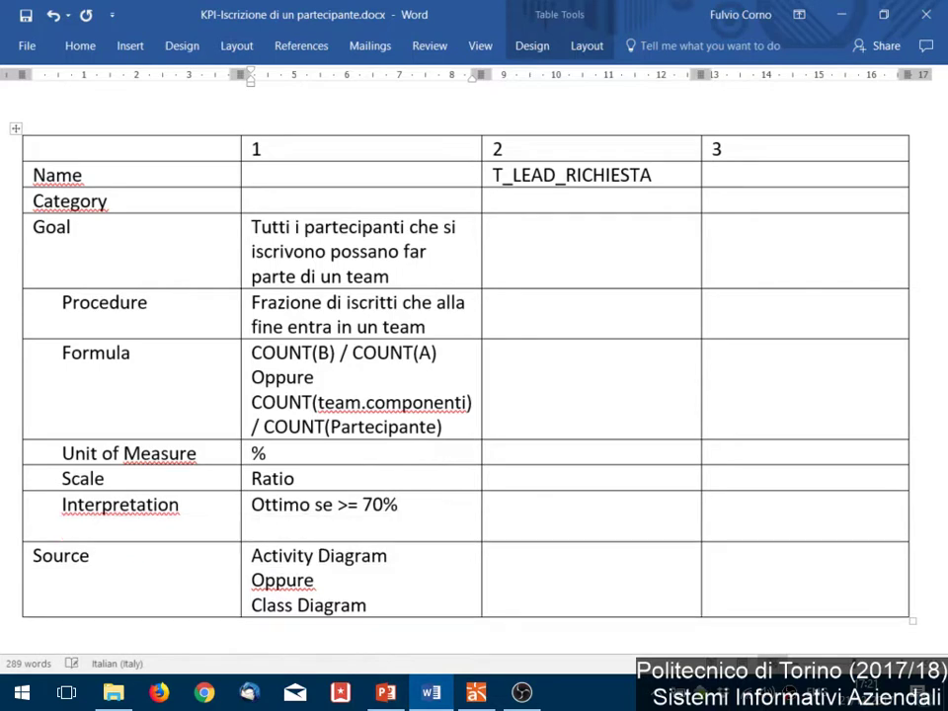
pyautogui.write('aCCET')
pyautogui.press('BackSpace')
pyautogui.press('BackSpace')
pyautogui.press('BackSpace')
pyautogui.press('BackSpace')
pyautogui.write('CCET')
pyautogui.press('BackSpace')
pyautogui.press('BackSpace')
pyautogui.press('BackSpace')
pyautogui.press('BackSpace')
pyautogui.write('ccettabile se >')
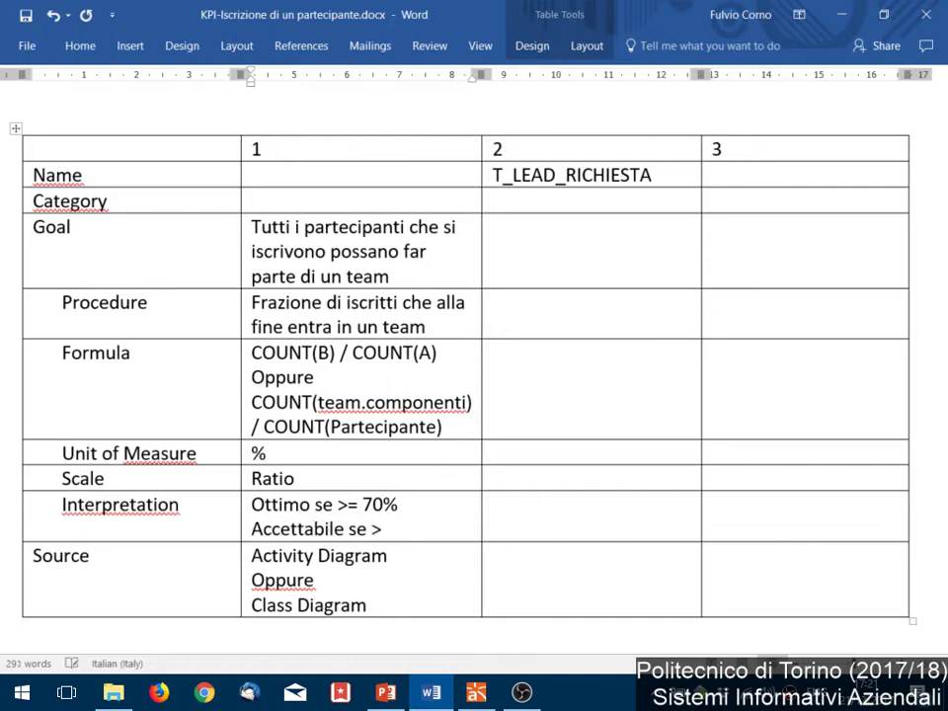
pyautogui.write(' 40%')
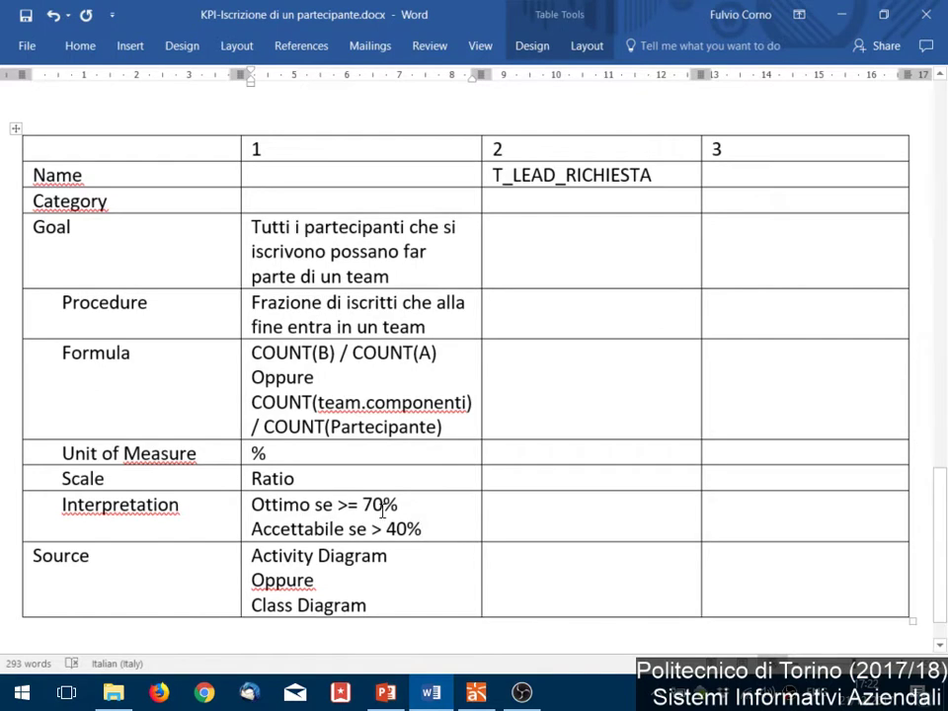
# - Enter "Service / Perfect orders" as KPI 1's Category, consulting the "KPI General framework" slide in PowerPoint
pyautogui.click(316, 197)
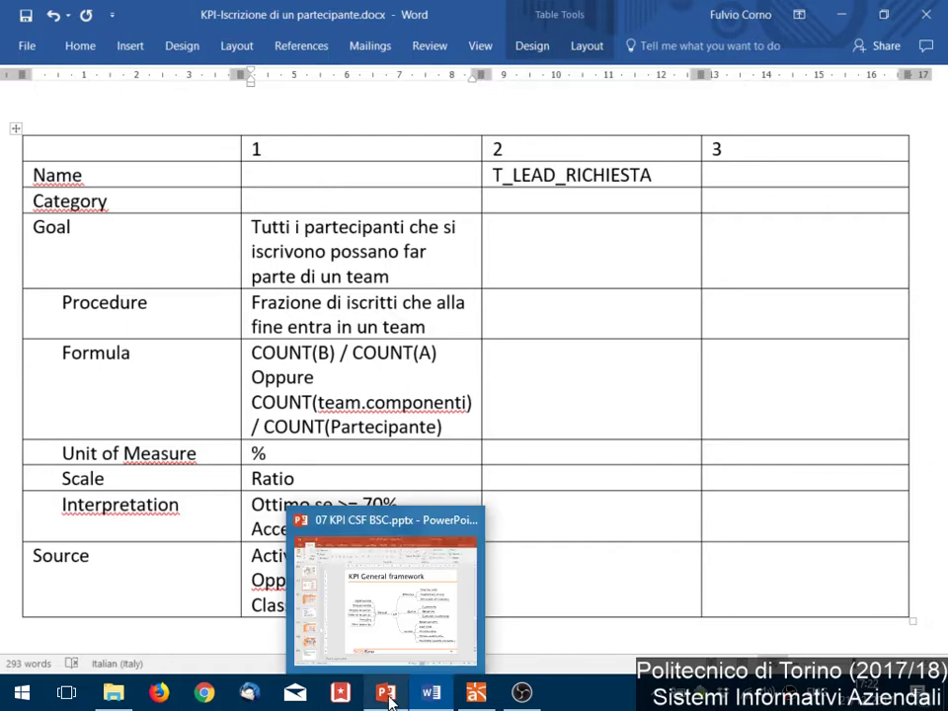
pyautogui.click(387, 637)
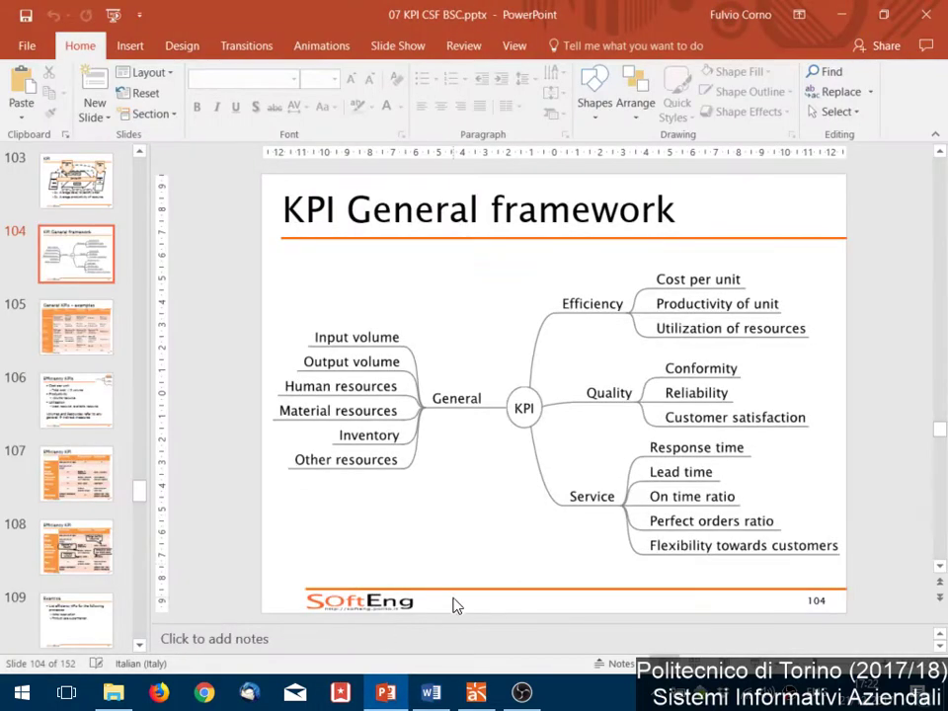
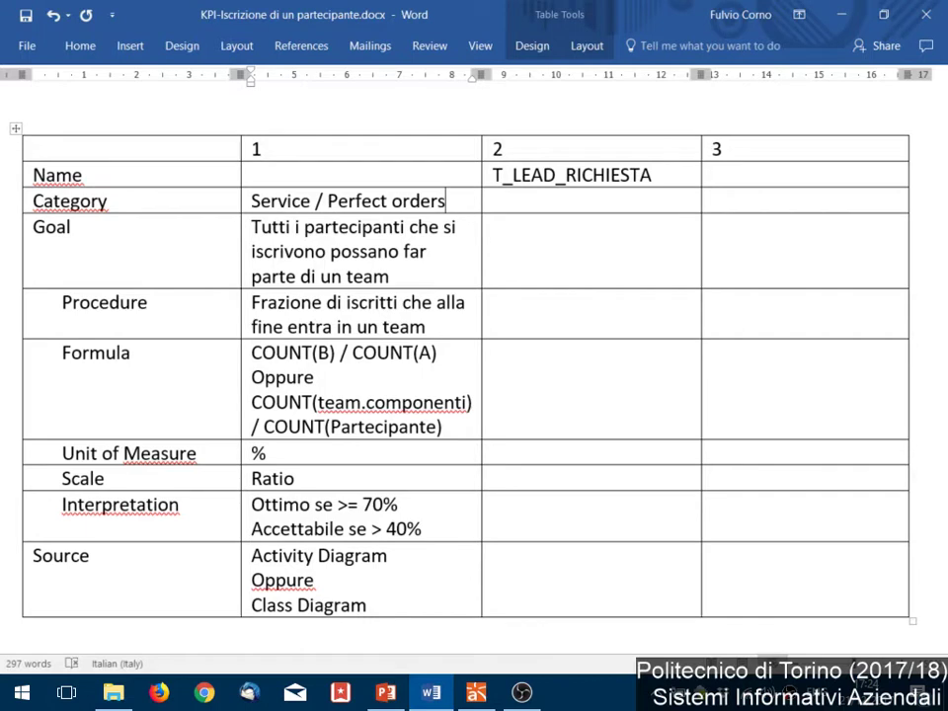
# - Enter "IMBUTO_ISCRIZIONE" as the Name of KPI 1 and save the document
pyautogui.press('Up')
pyautogui.write('IMBUTO_')
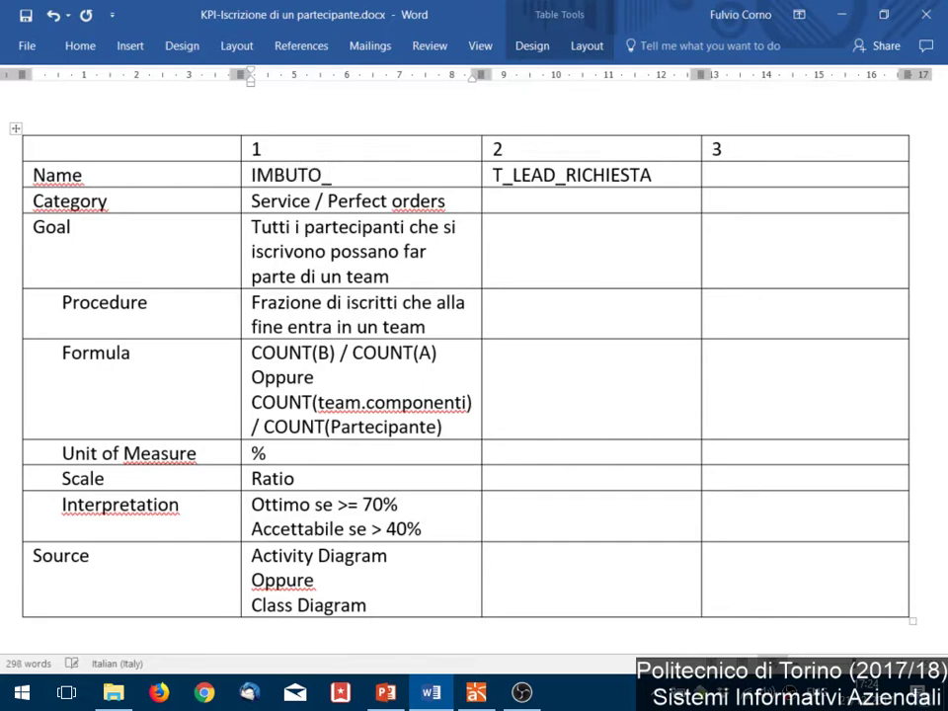
pyautogui.write('ISCRIZIONE')
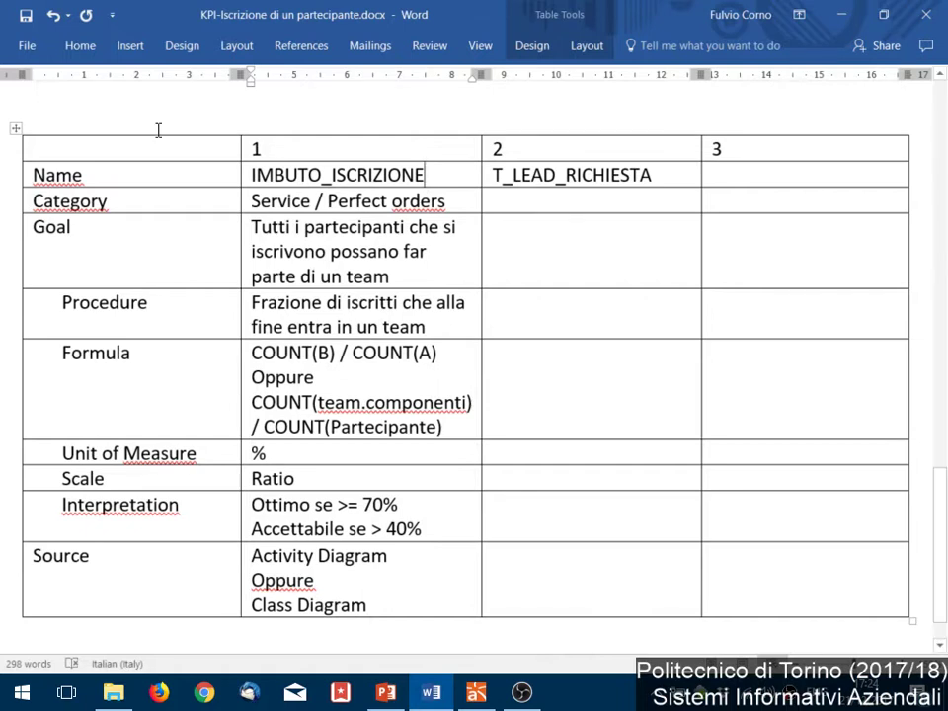
pyautogui.click(24, 15)
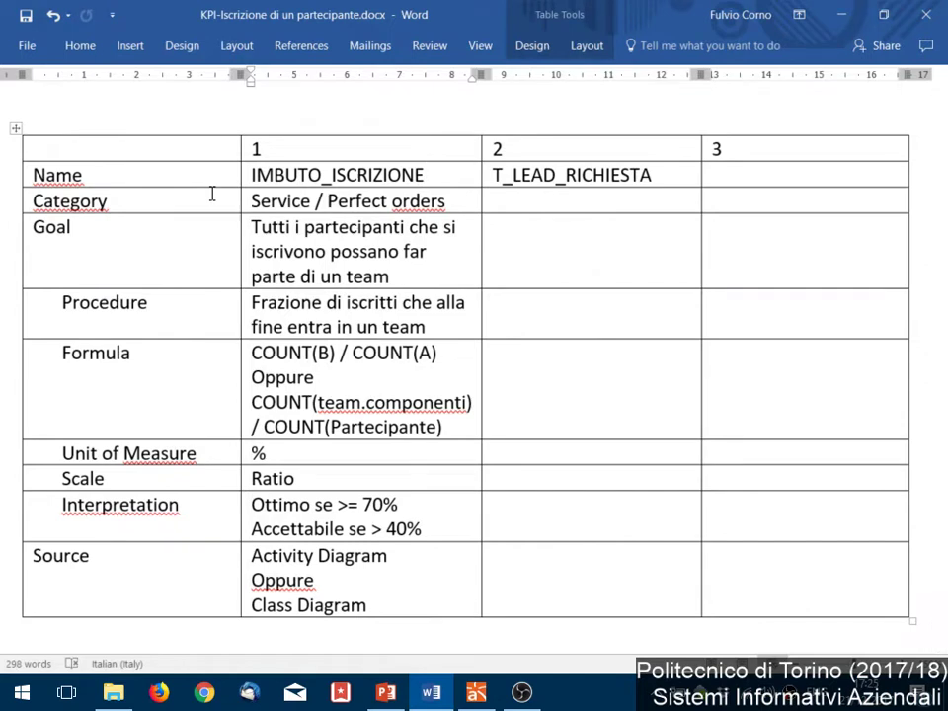
# - Review the KPI categories on the "KPI General framework" slide in PowerPoint and return to the Goal cell of KPI 3 in Word
pyautogui.hotkey('alt', 'Tab')
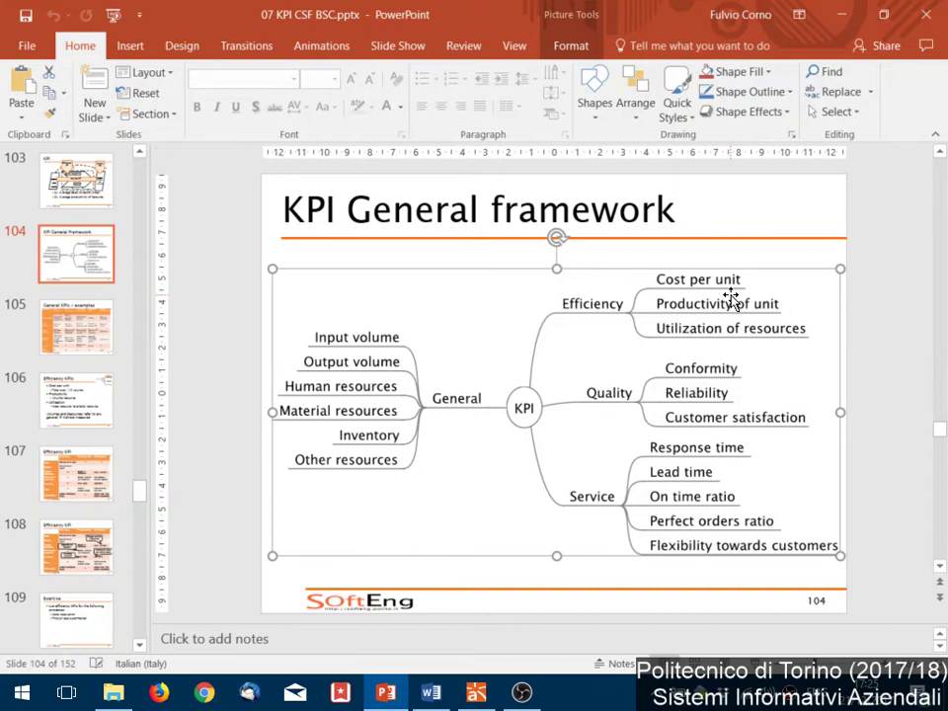
pyautogui.click(899, 296)
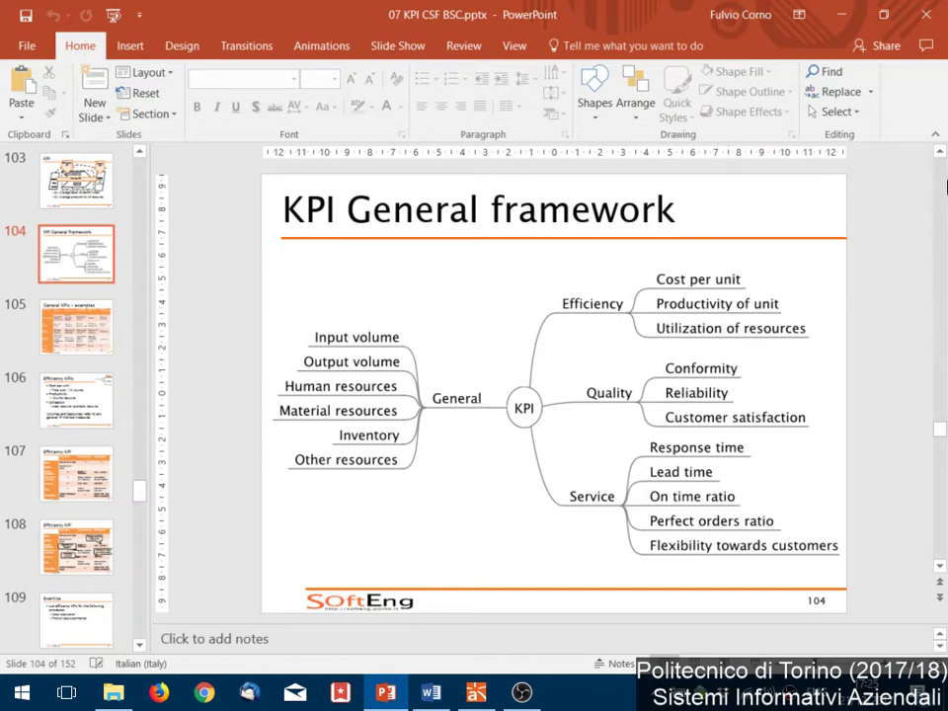
pyautogui.click(858, 15)
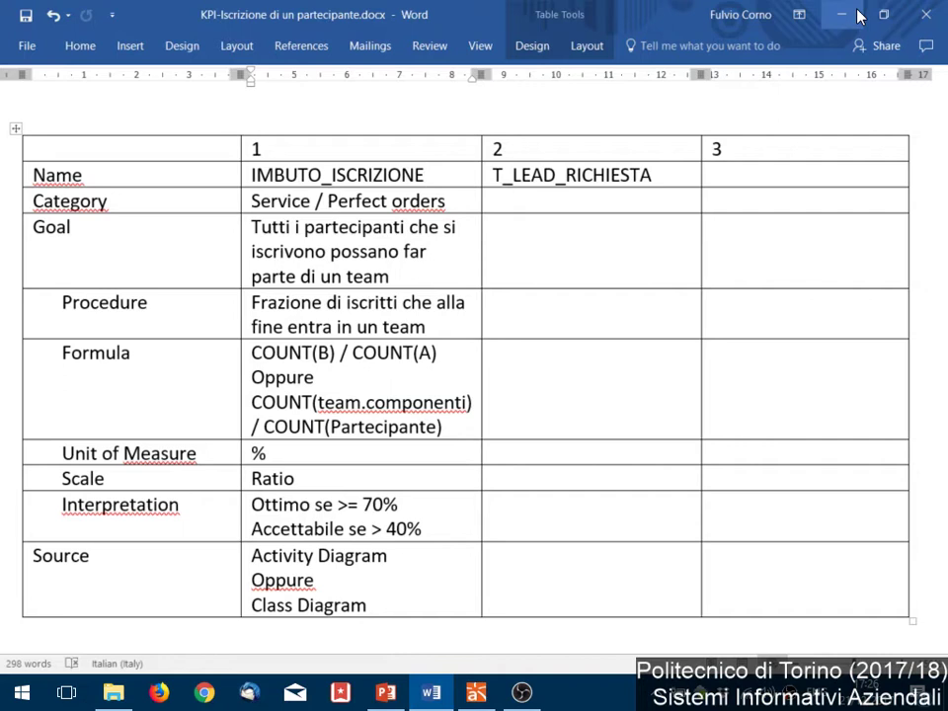
pyautogui.click(844, 309)
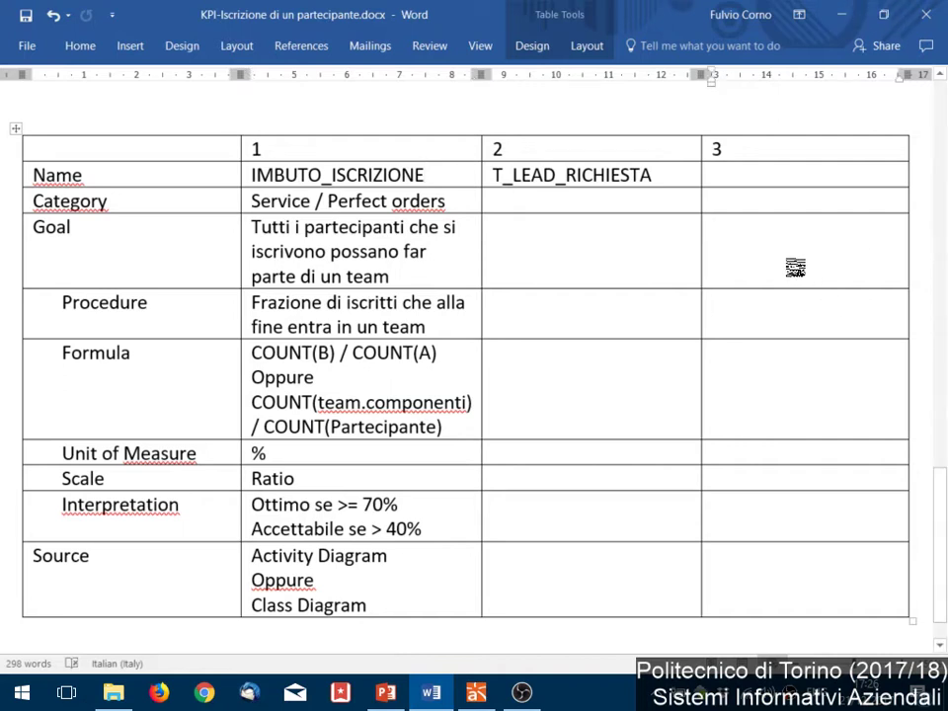
pyautogui.click(795, 268)
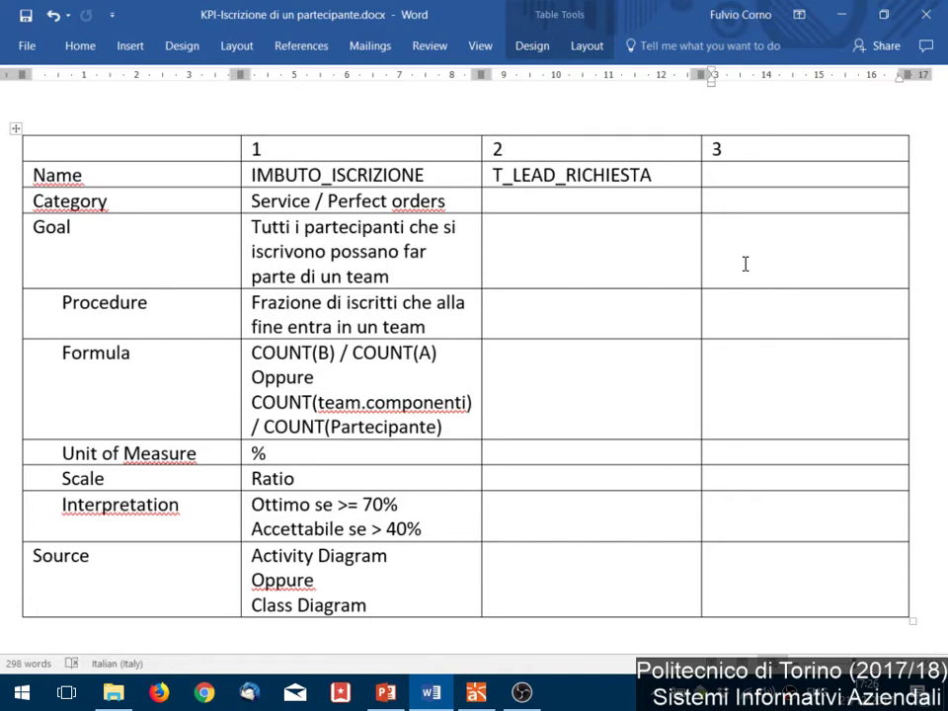
# - Switch to Astah and examine the Team class and its associations in the "Hackaton con generalizzazione" class diagram
pyautogui.hotkey('alt', 'Tab')
pyautogui.hotkey('alt', 'Tab')
pyautogui.hotkey('alt', 'Tab')
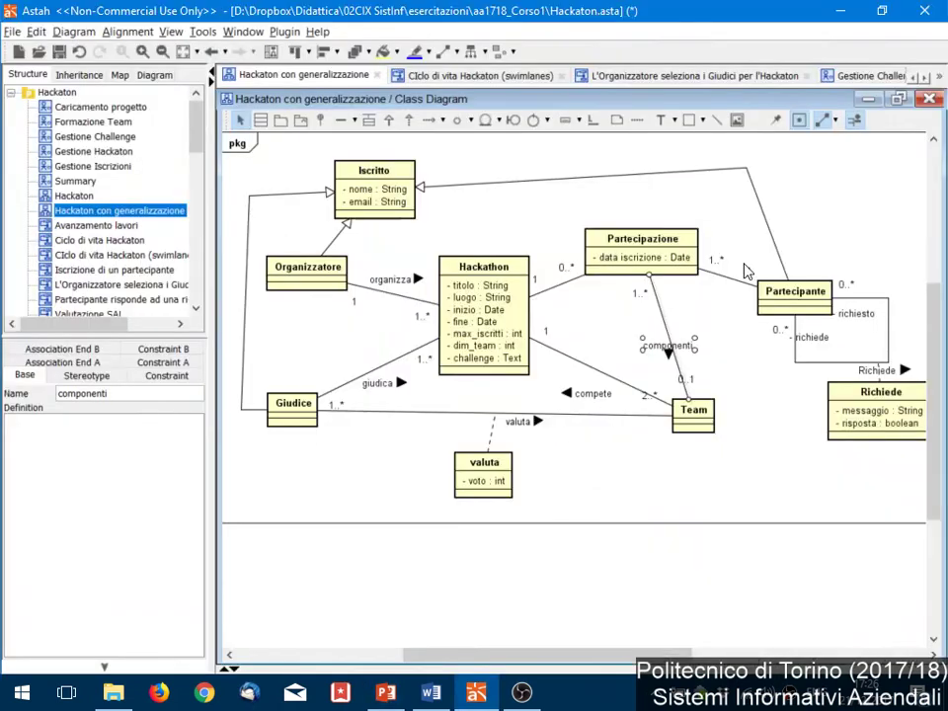
pyautogui.click(735, 464)
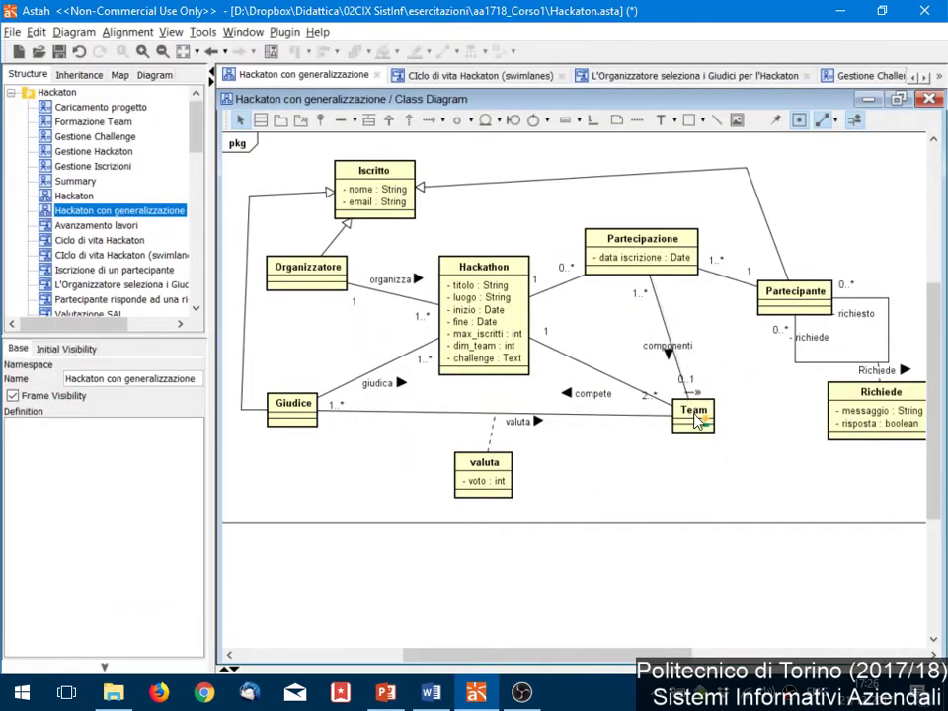
pyautogui.click(697, 418)
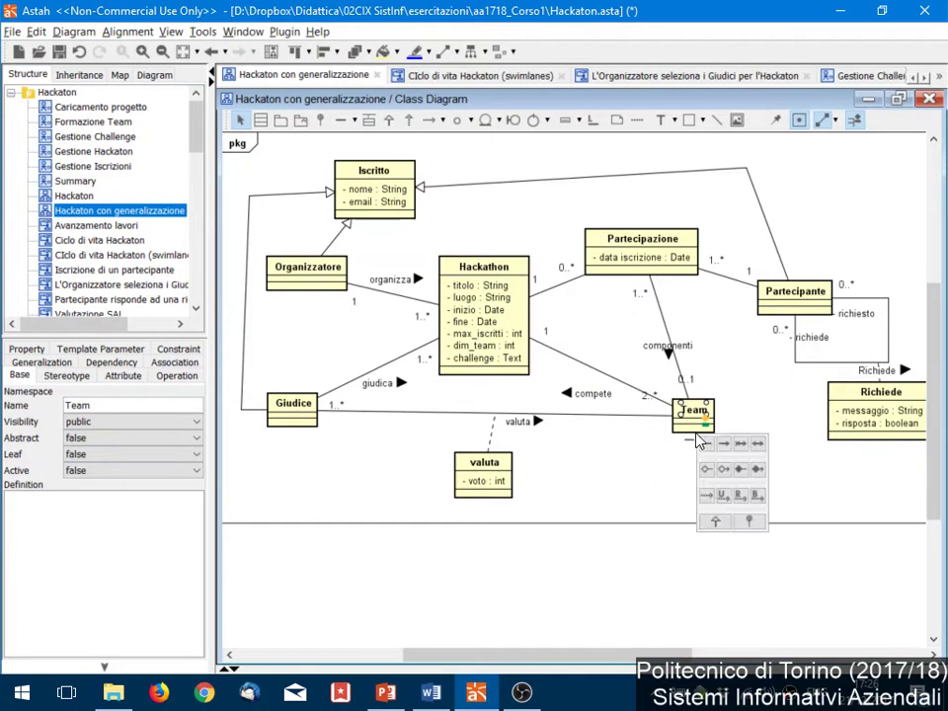